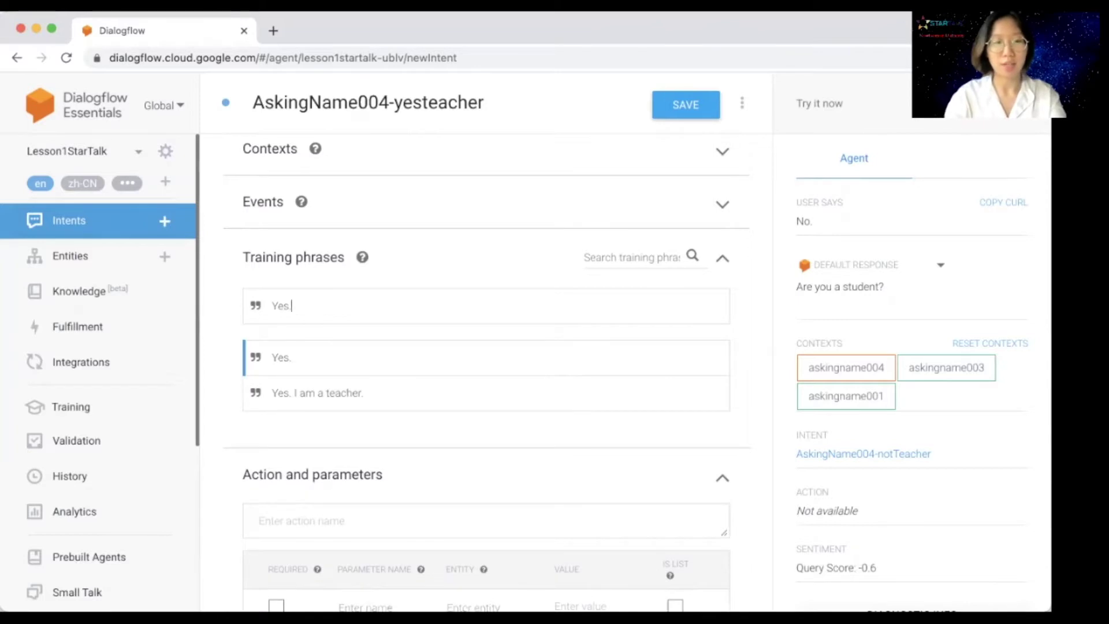
Step: Clear the leftover text and add the training phrase 'I am a teacher.' to AskingName004-yesteacher
key(BackSpace)
key(BackSpace)
key(BackSpace)
key(BackSpace)
text(I a)
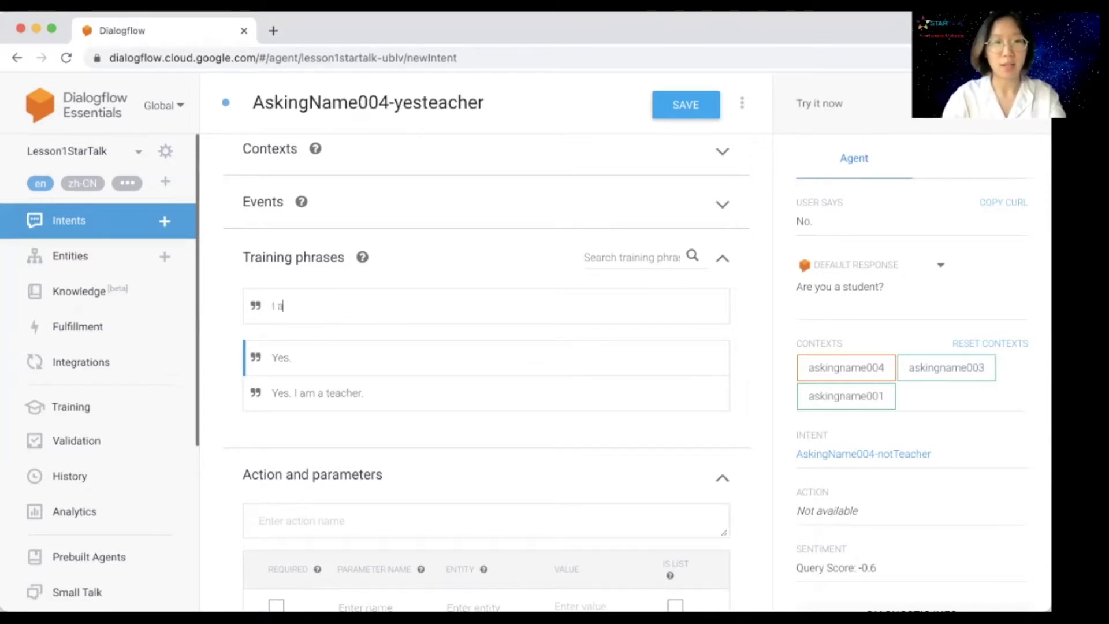
text(m a teacher)
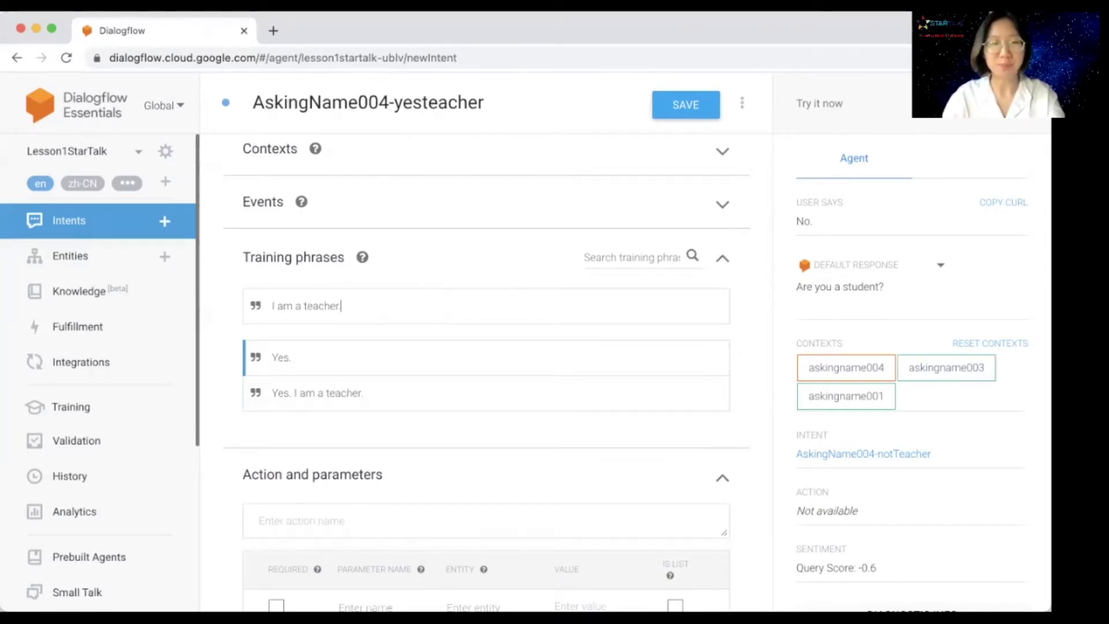
key(Return)
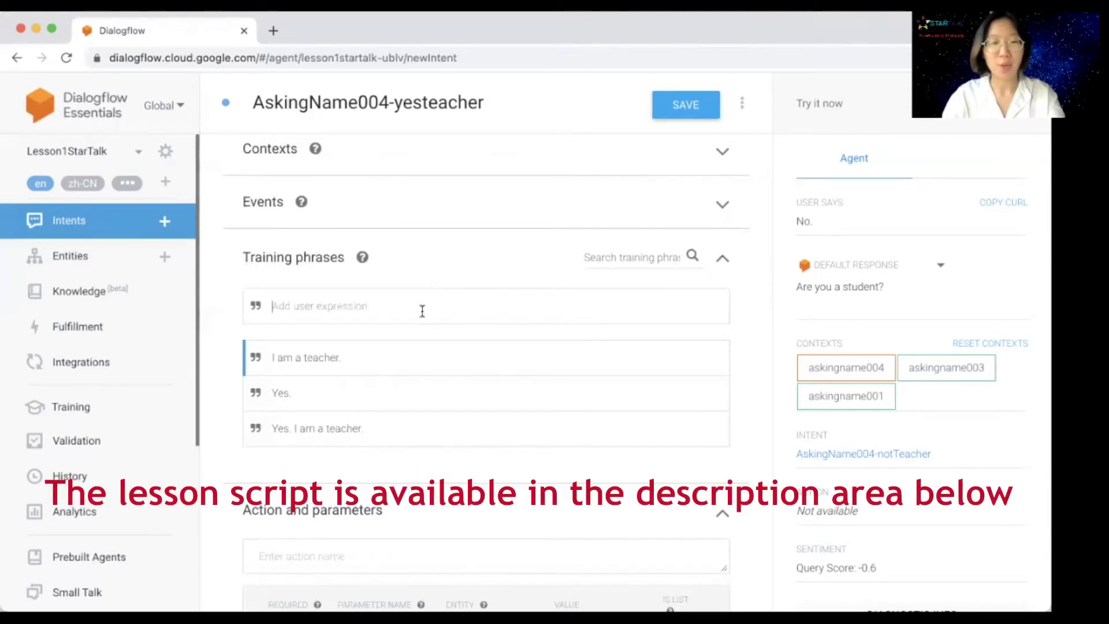
Step: Add the text response 'Sure! We're done. See you later.' and save the yesteacher intent
scroll(423, 310, down, 1)
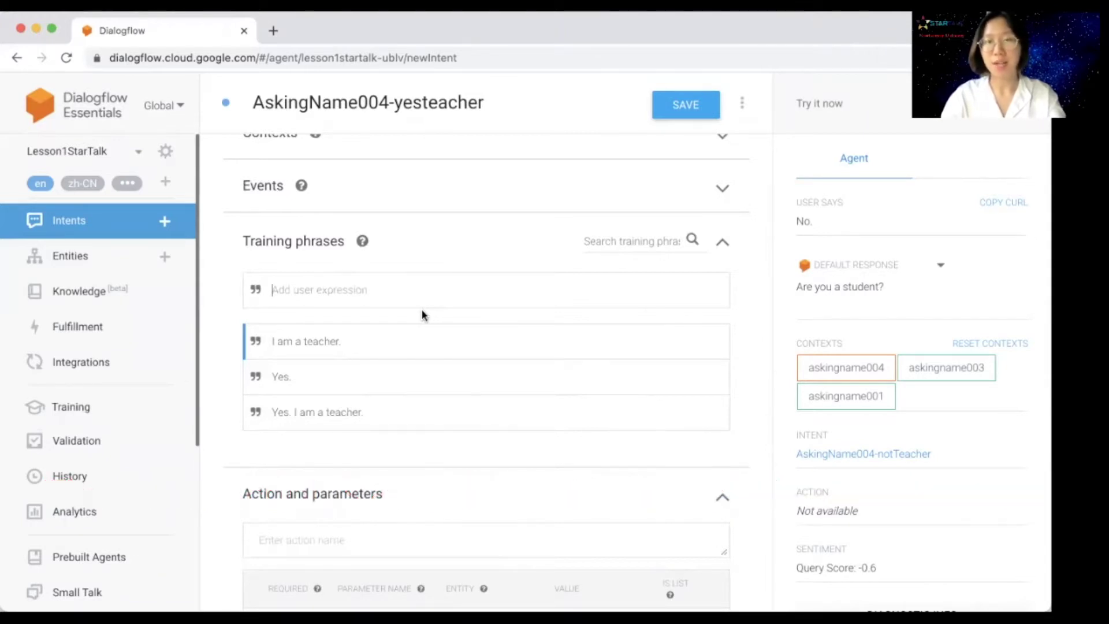
scroll(421, 308, down, 7)
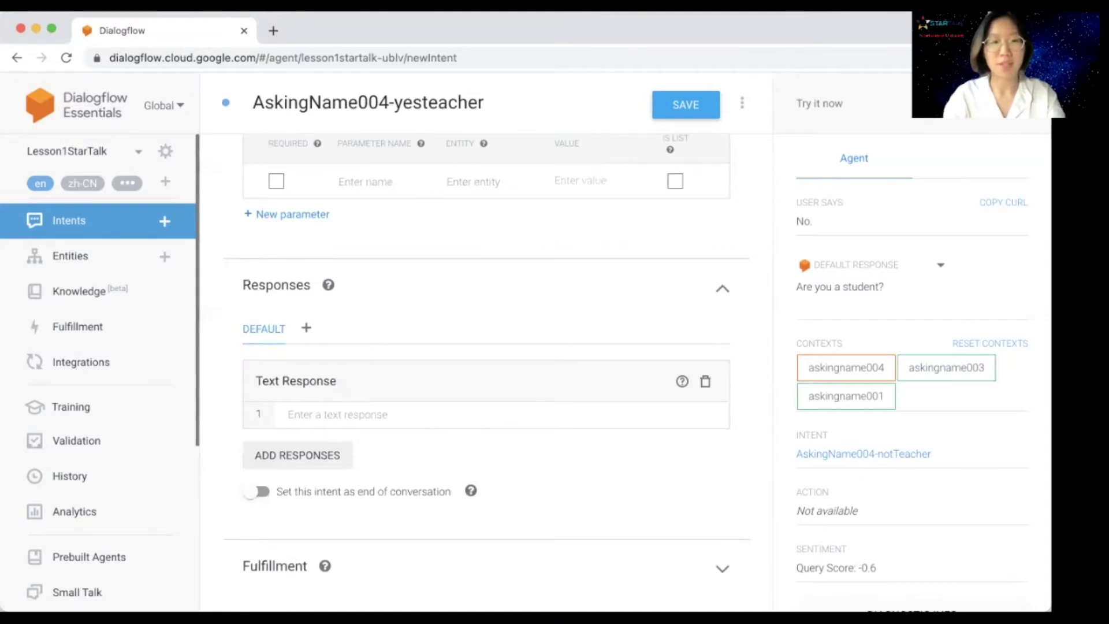
click(376, 415)
text(Sure)
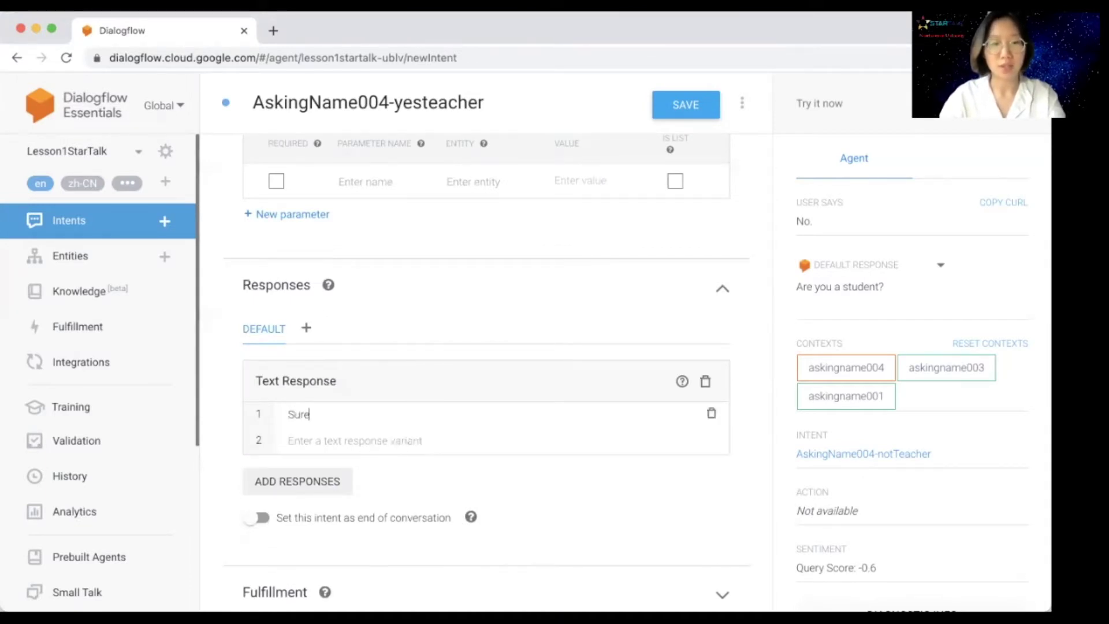
text(! We)
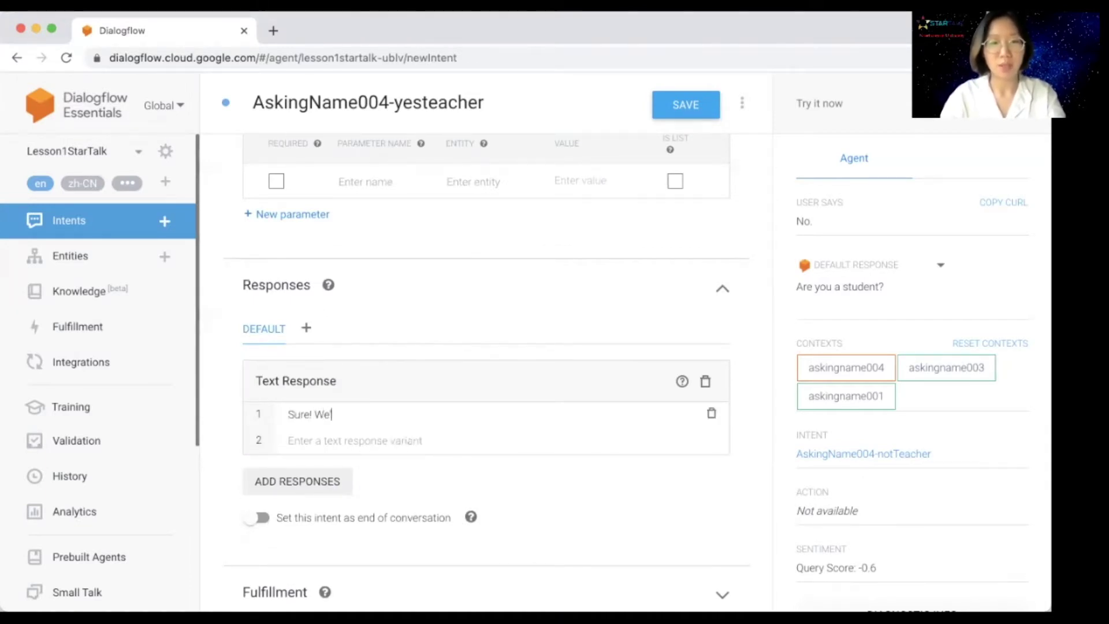
text('re done. S)
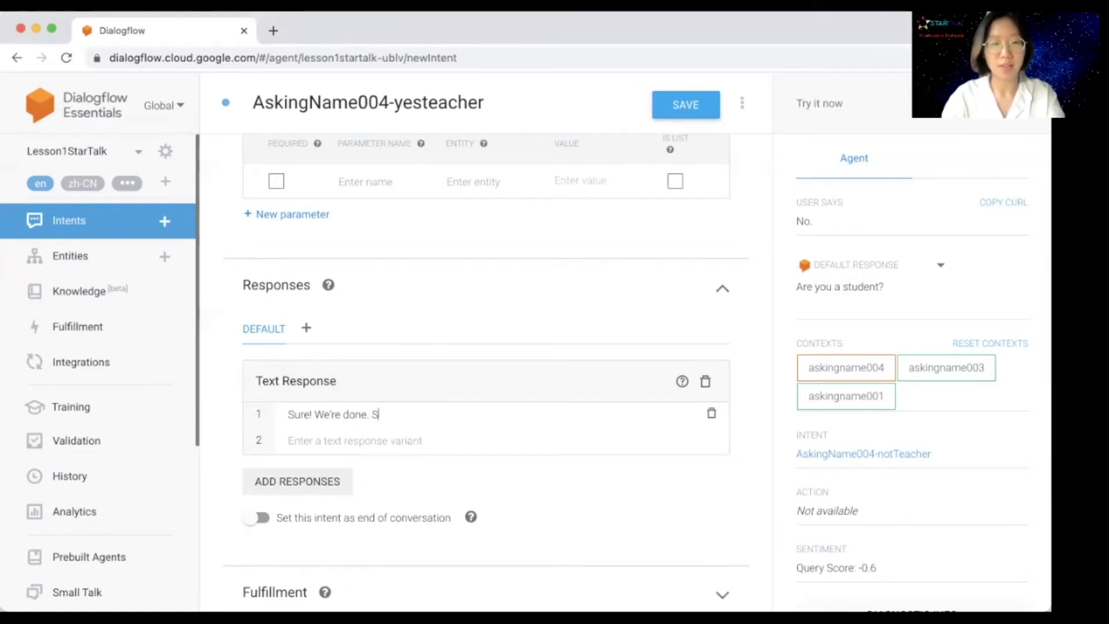
text(ee you later)
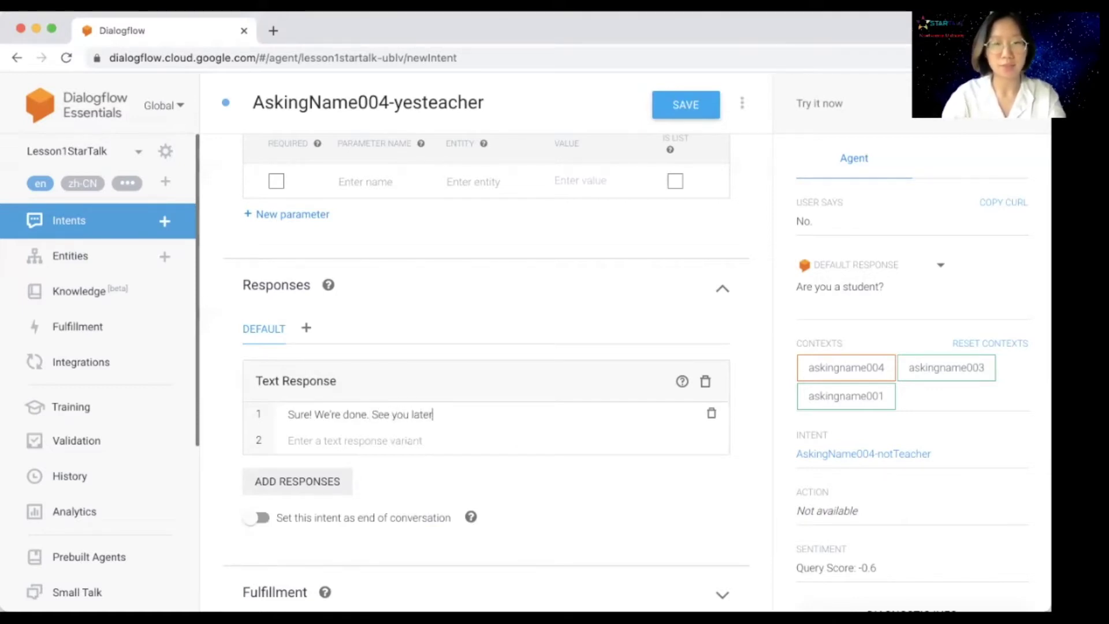
text(.)
scroll(443, 374, up, 2)
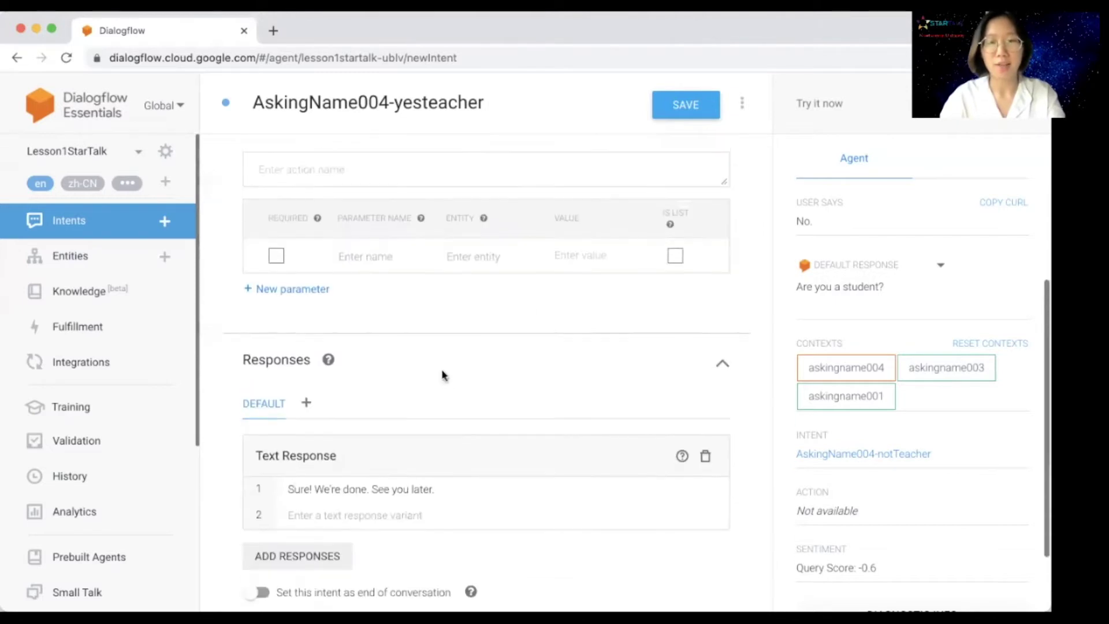
click(695, 108)
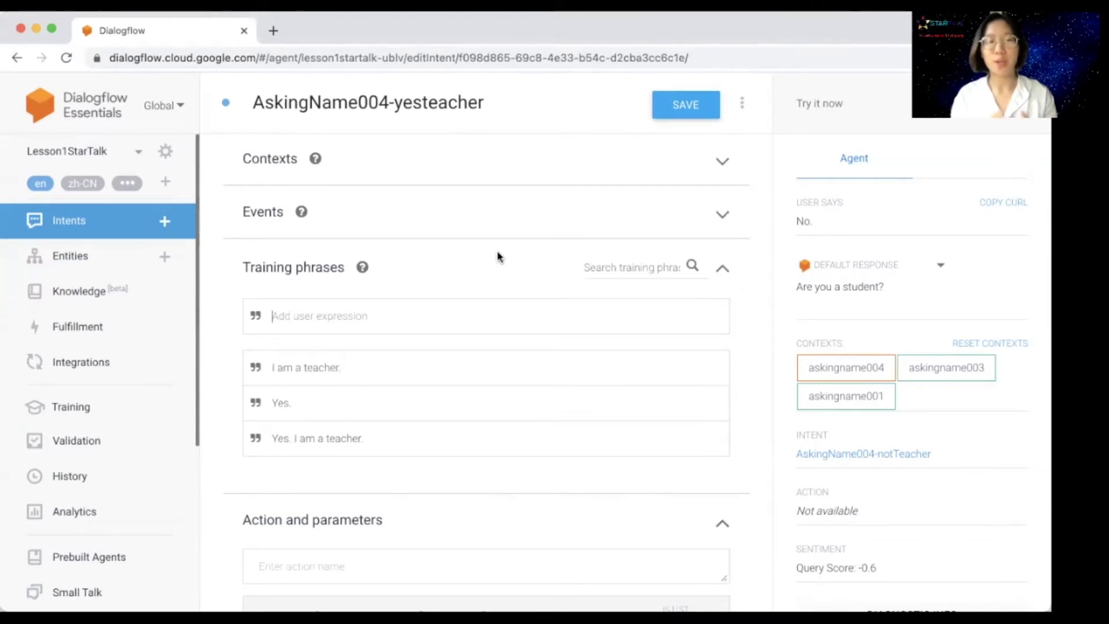
Step: Set askingname003 as the input context and remove the auto-added askingname003 output context
click(454, 174)
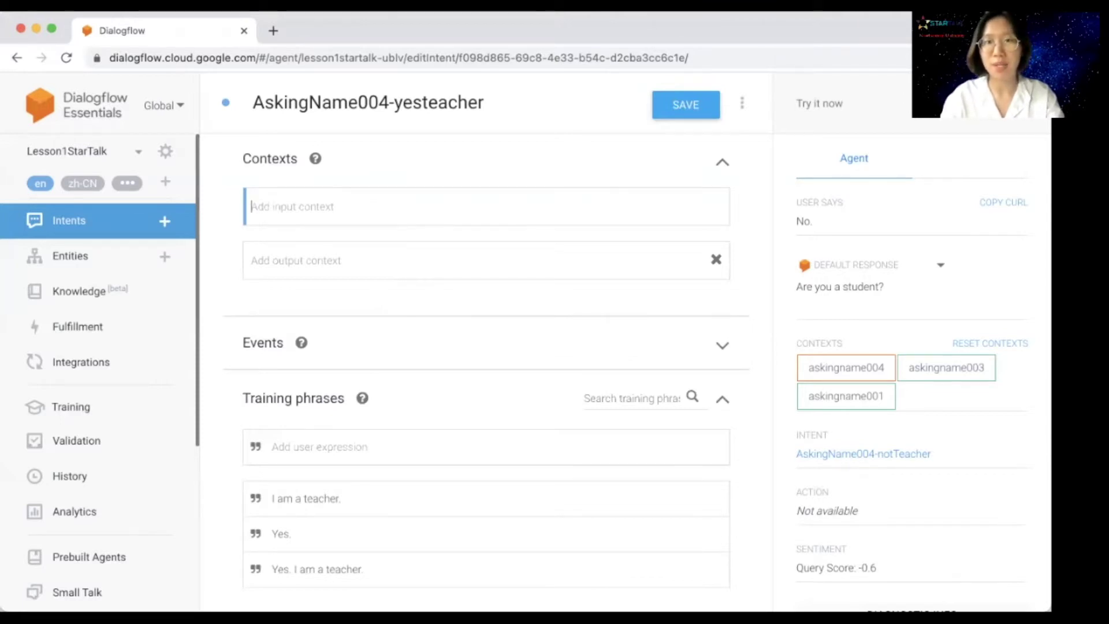
text(askingname)
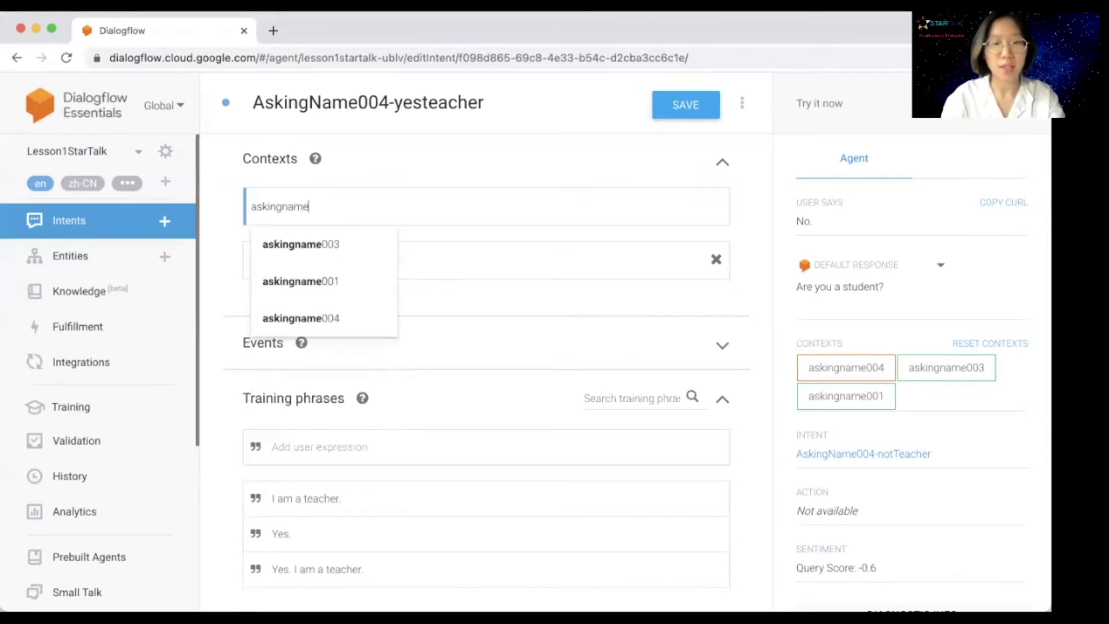
text(003)
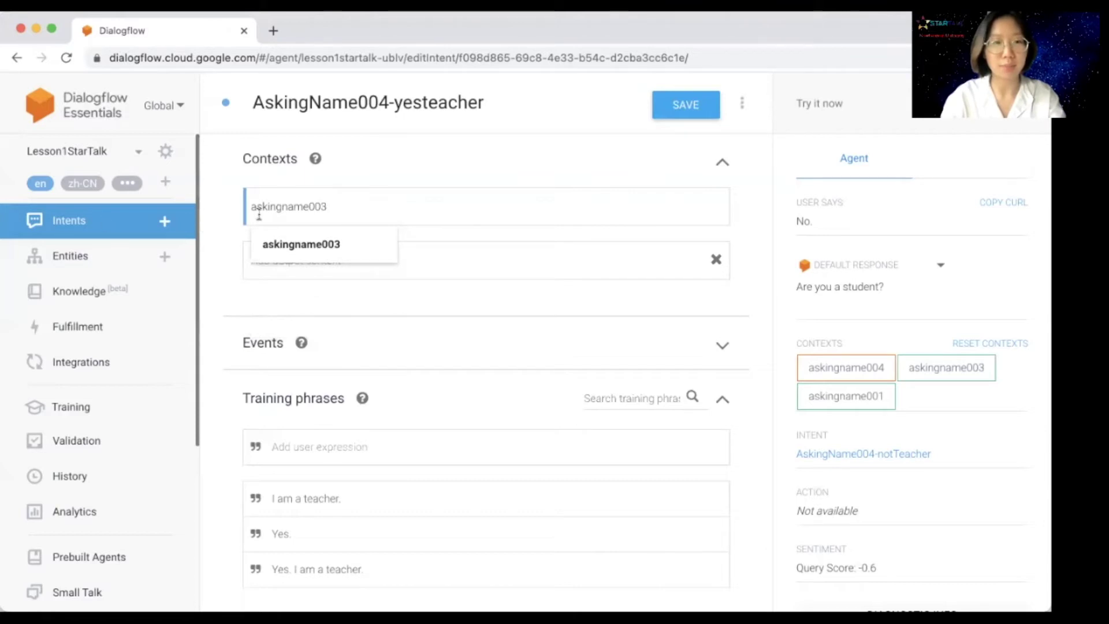
click(292, 245)
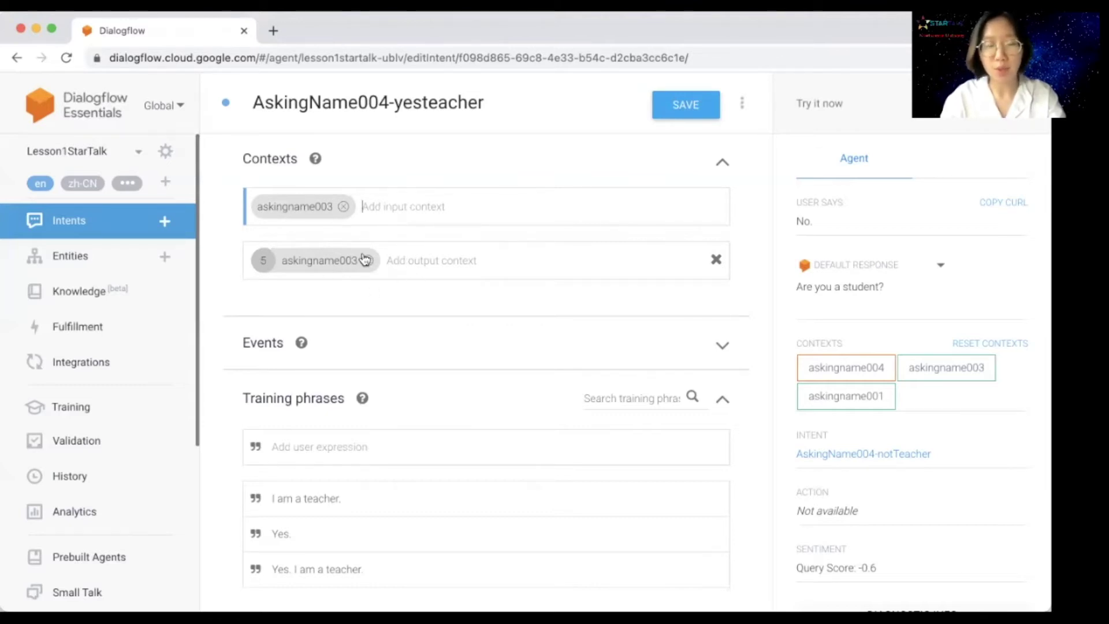
scroll(356, 264, down, 3)
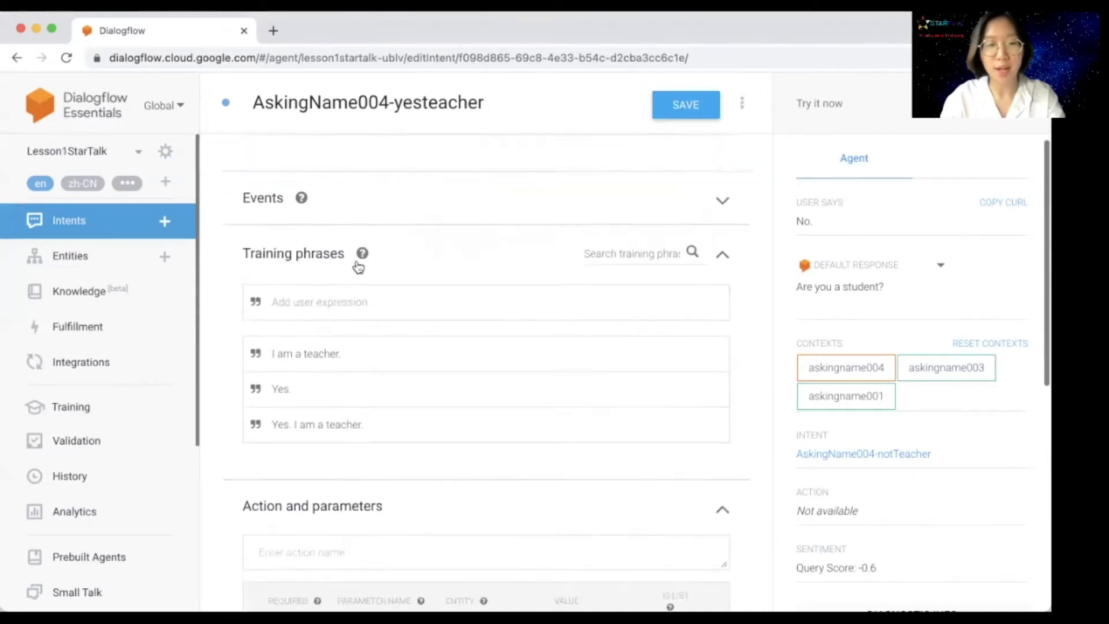
scroll(358, 266, down, 10)
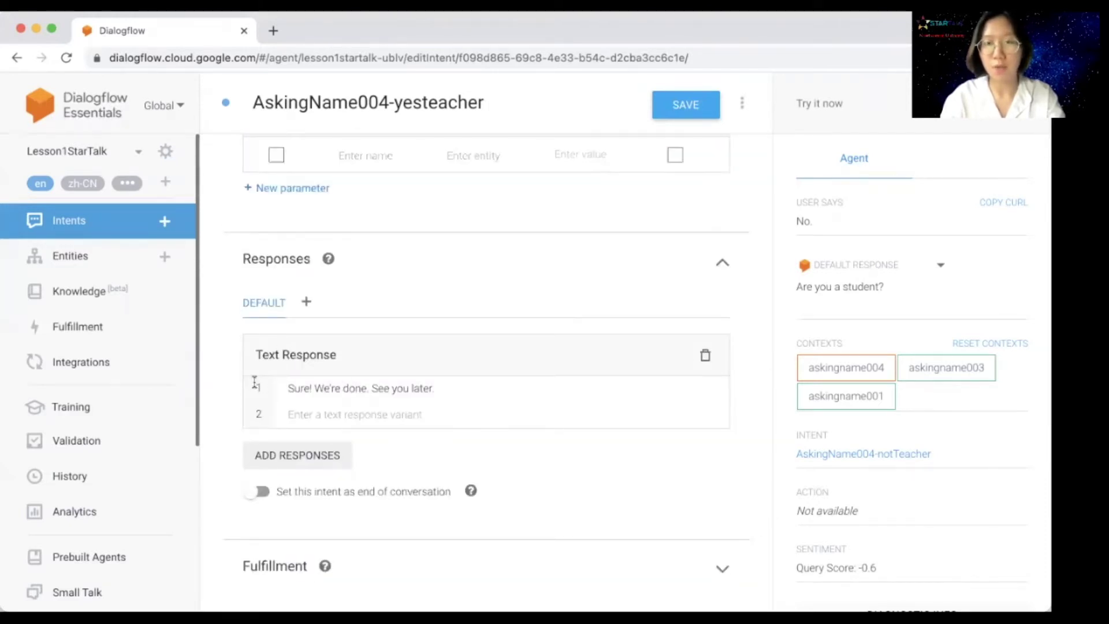
scroll(386, 396, up, 12)
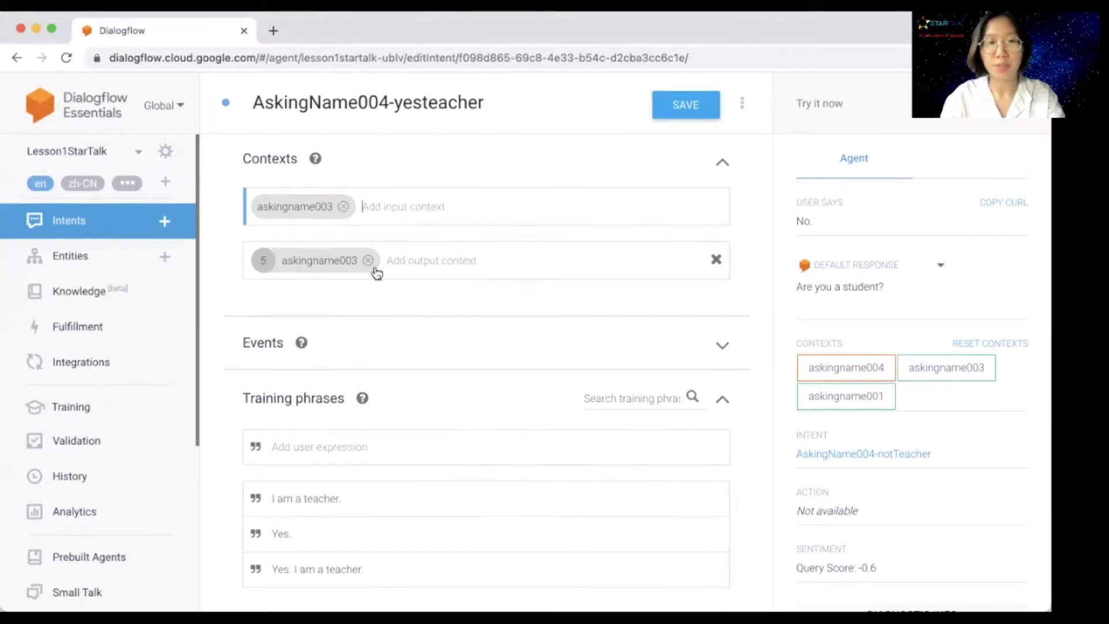
click(368, 261)
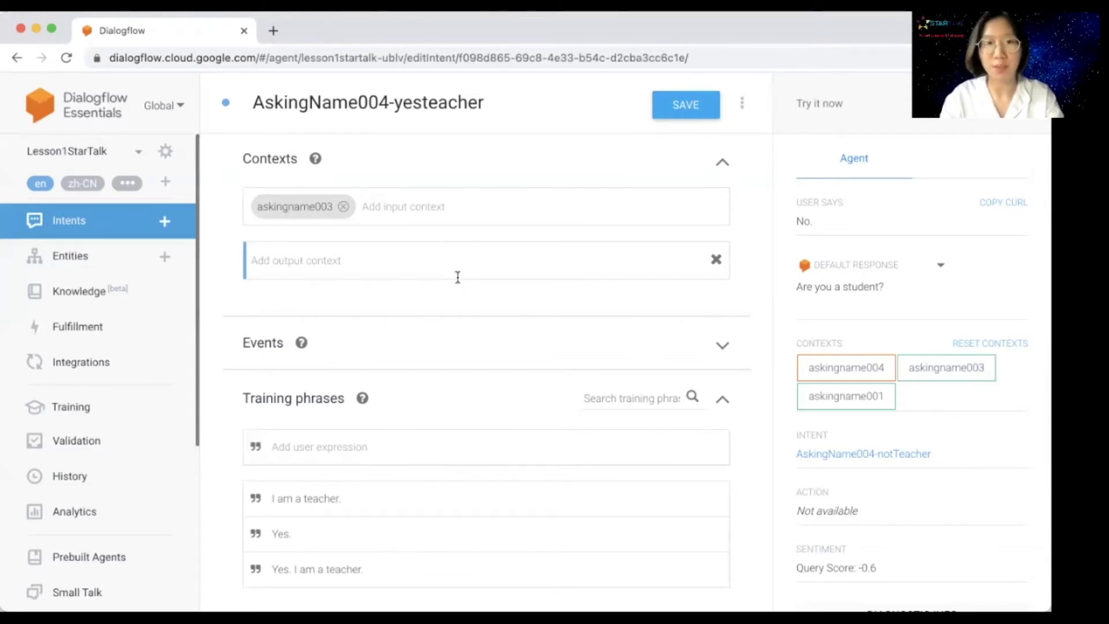
Step: Save the yesteacher context changes and return to the Intents list
click(693, 108)
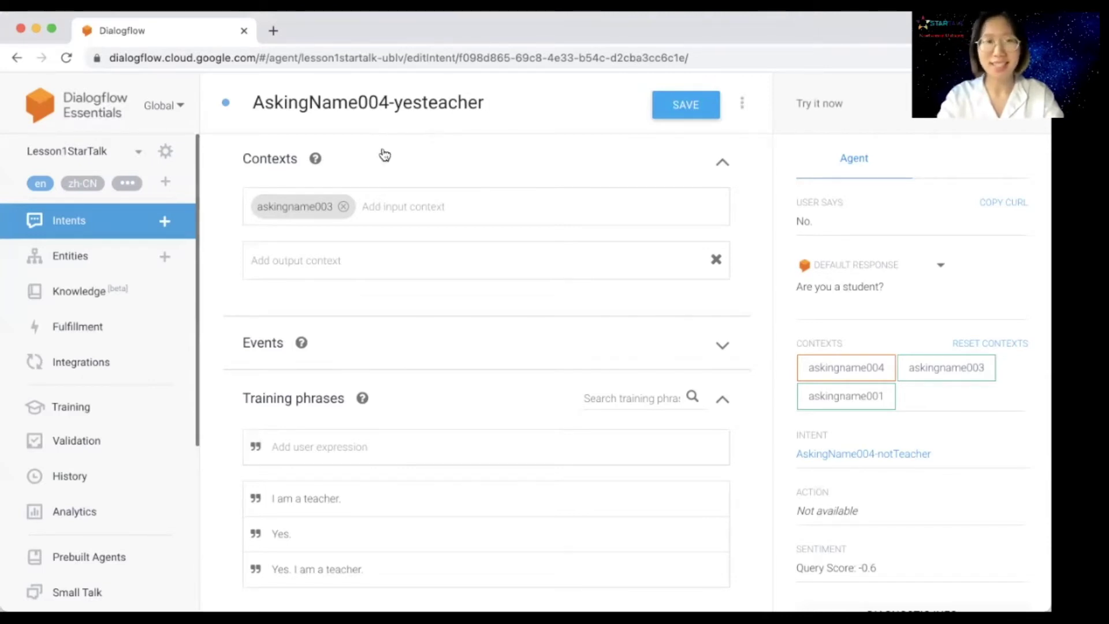
click(98, 223)
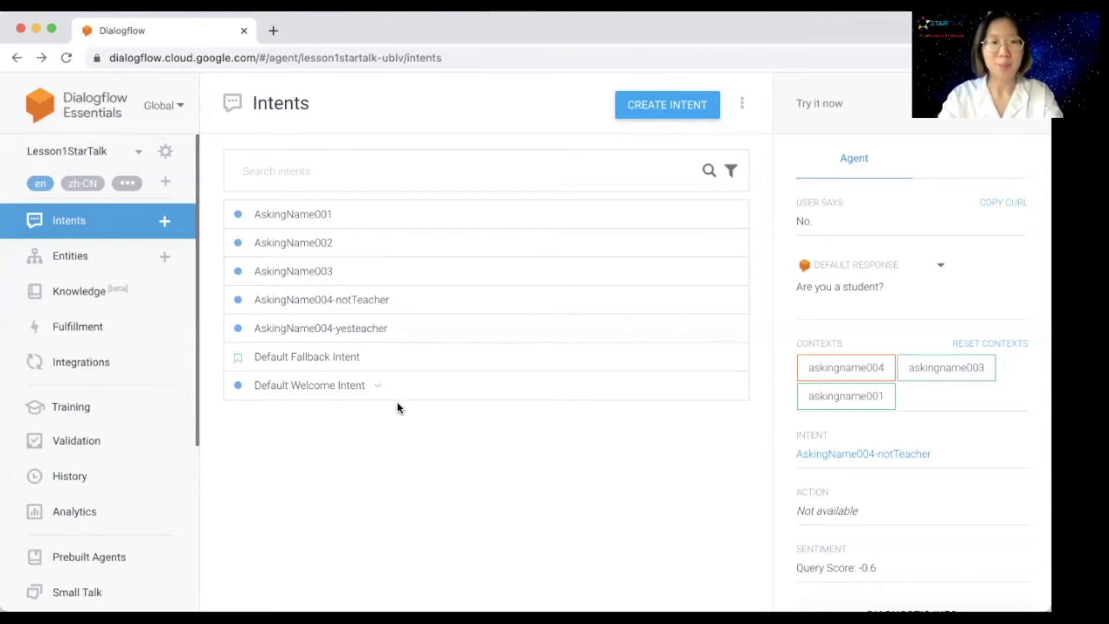
Step: Review the AskingName004-notTeacher intent's responses, then start creating a new intent
click(365, 297)
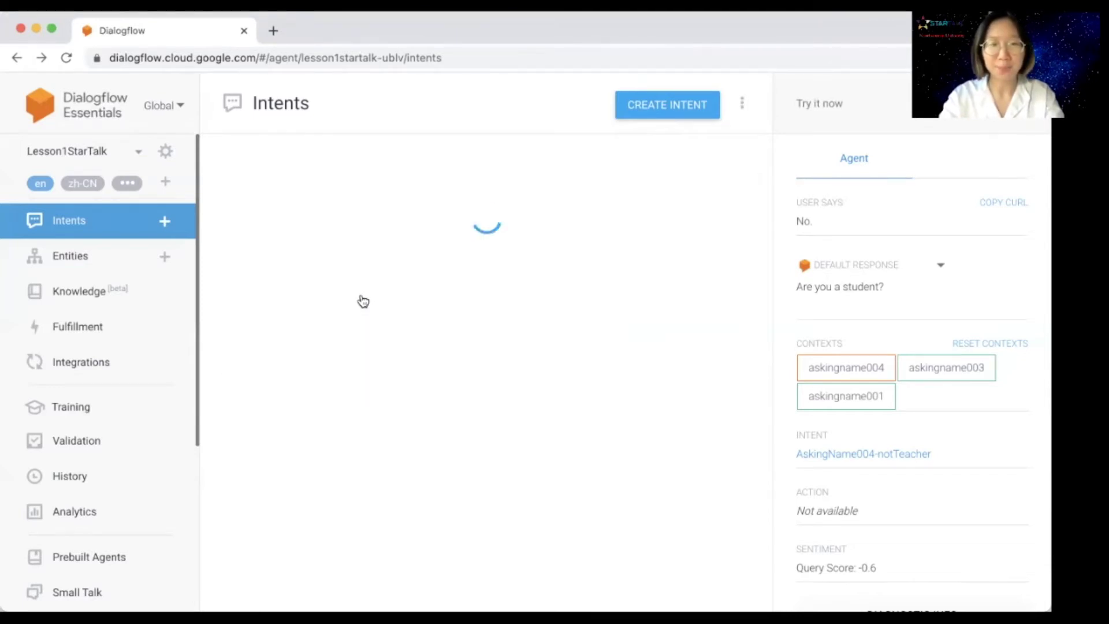
scroll(452, 300, down, 10)
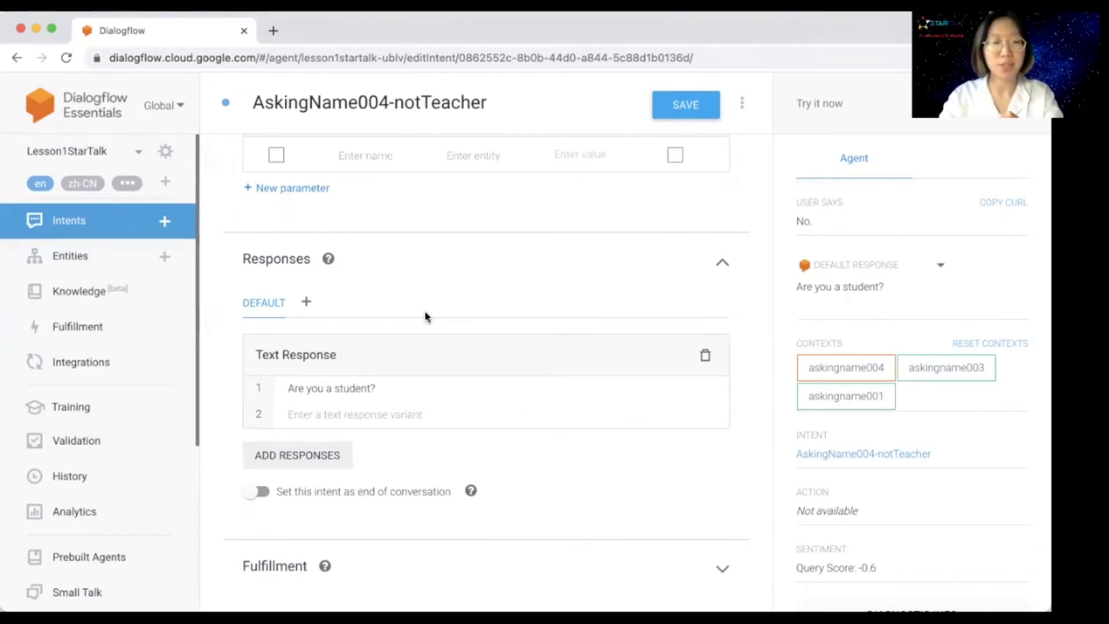
click(127, 222)
click(660, 107)
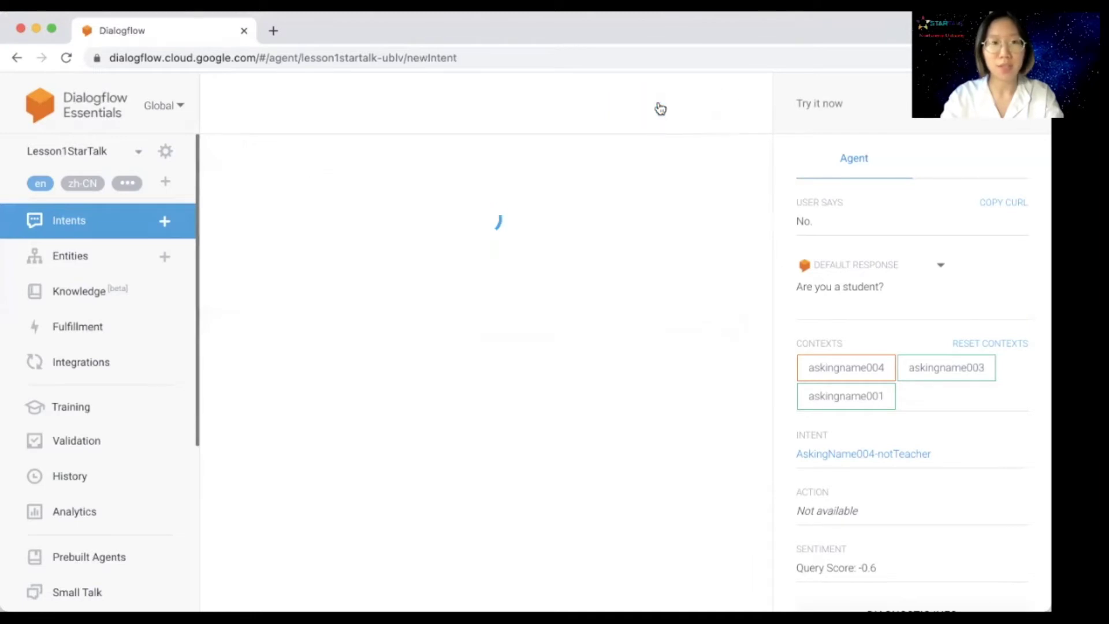
Step: Enter AskingName004-student as the new intent's name
click(295, 107)
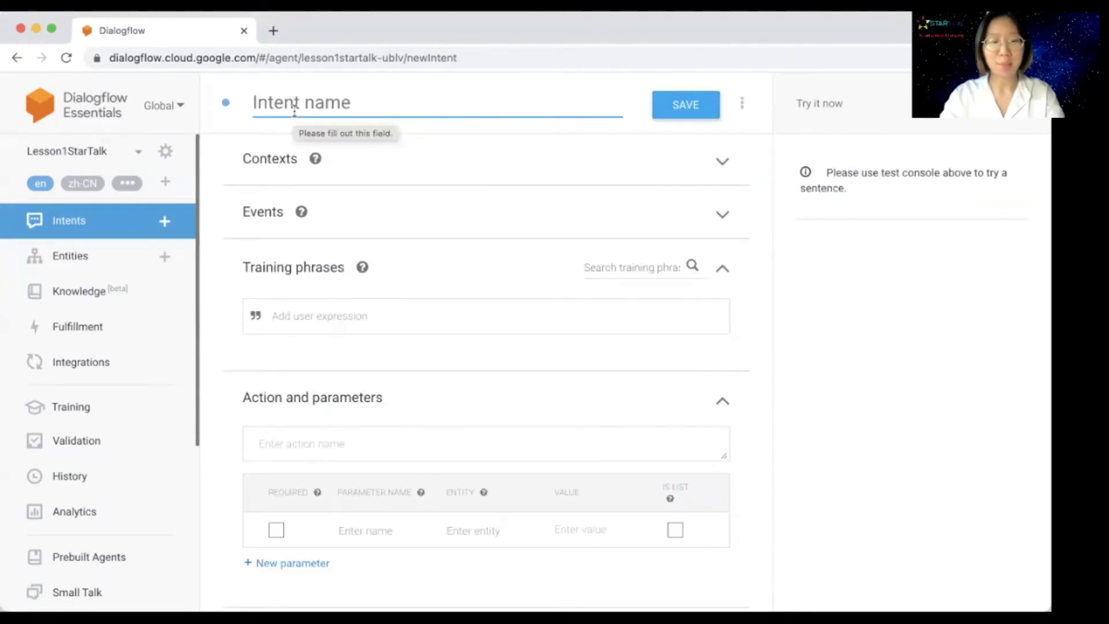
text(AskingName004)
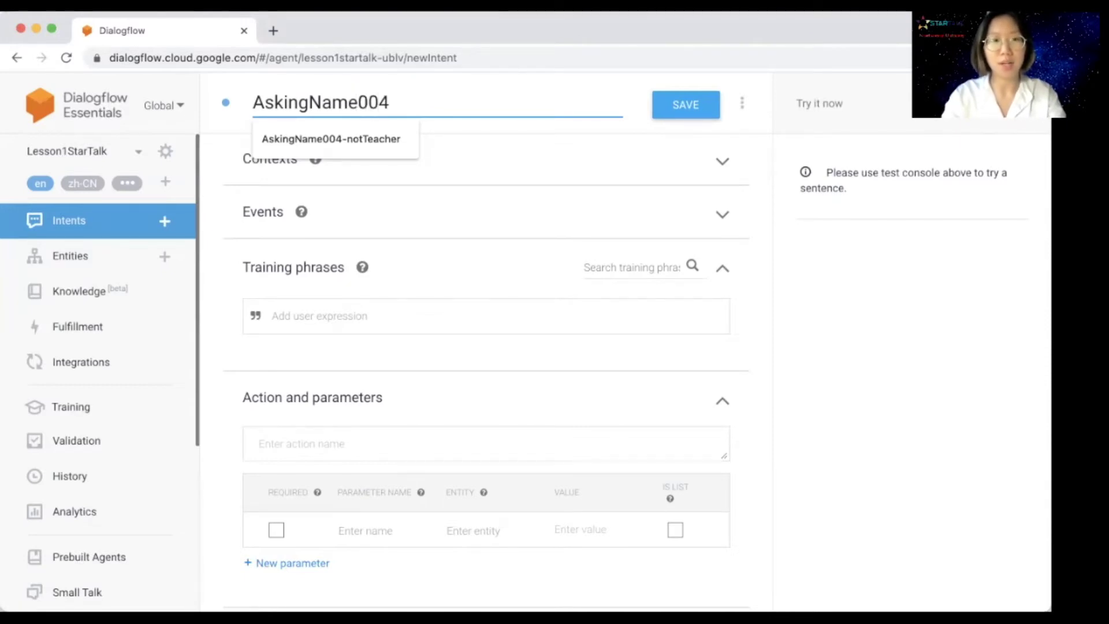
text(-student)
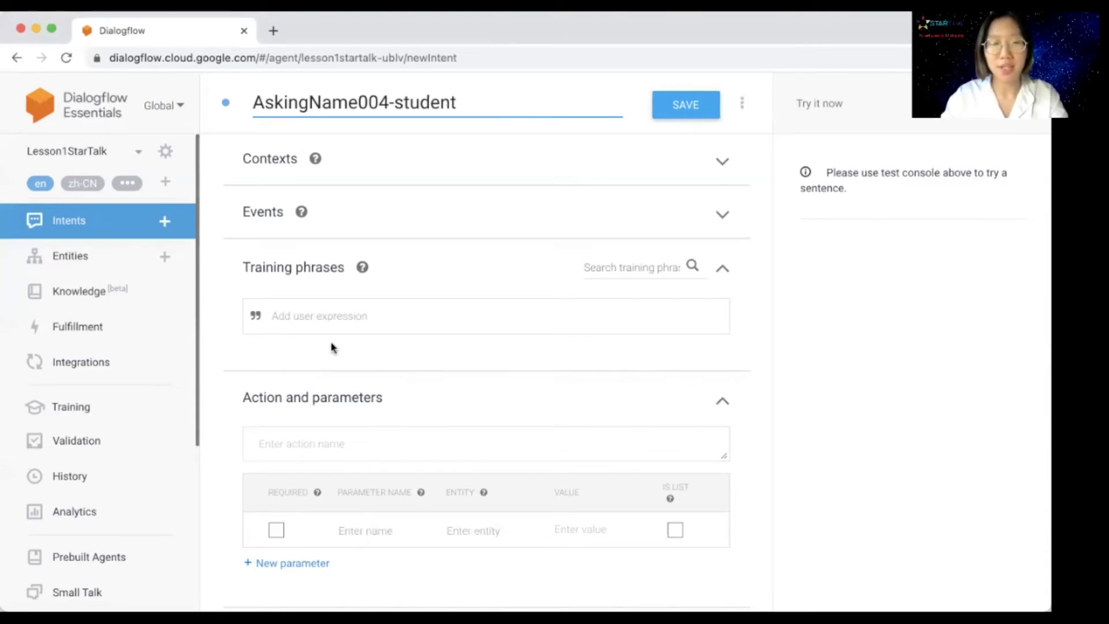
Step: Add training phrases 'Yes. I am a student.' and 'No. I am not a student.'
click(354, 322)
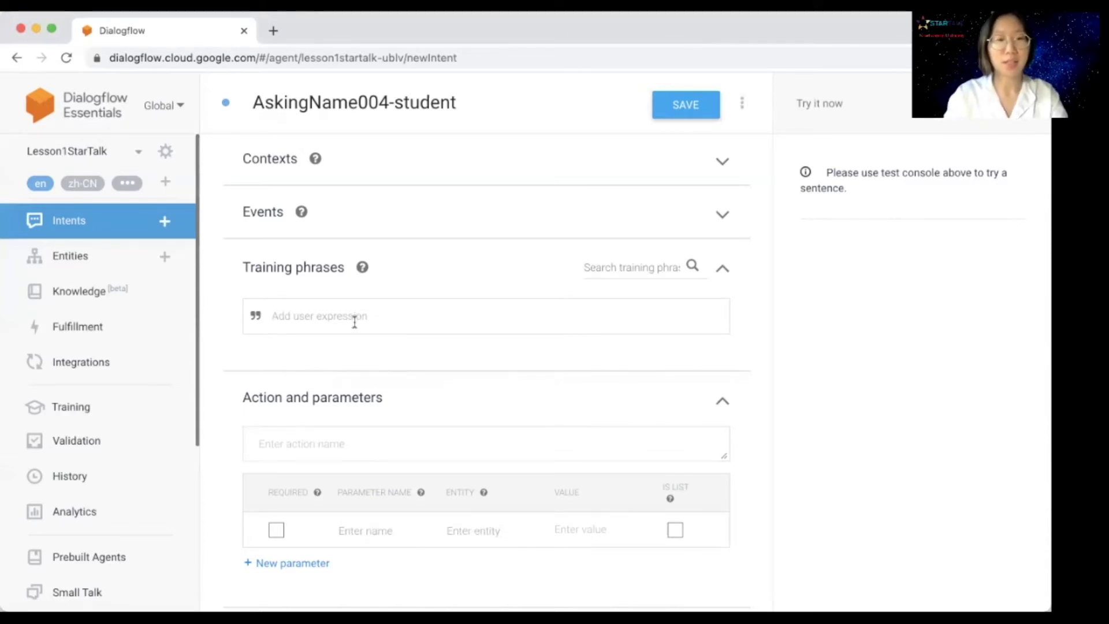
text(Yes. I a)
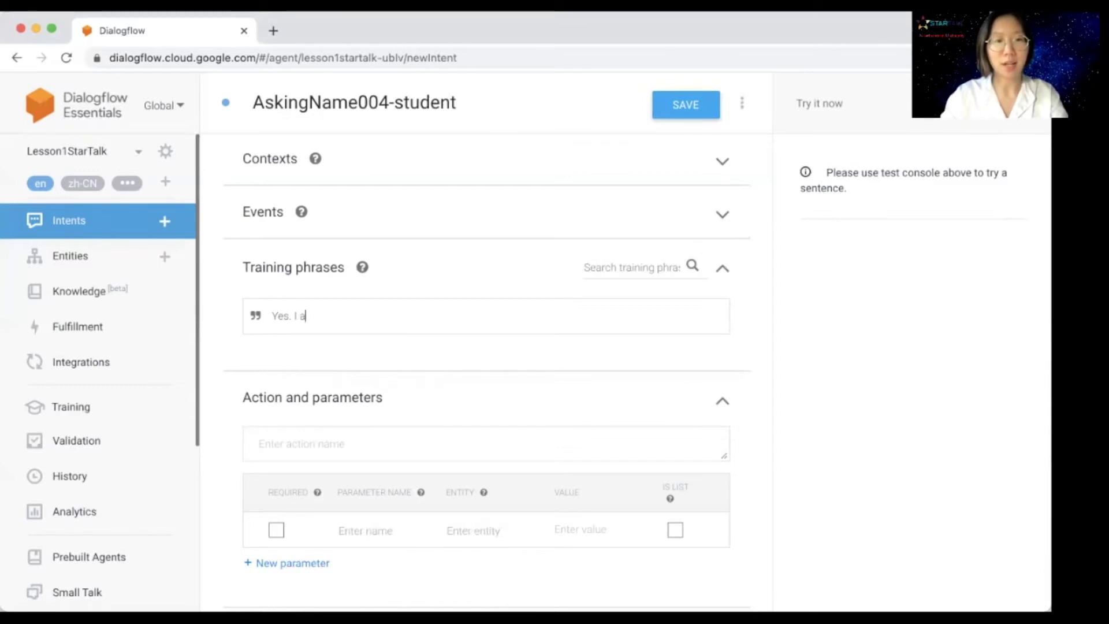
text(m a student.)
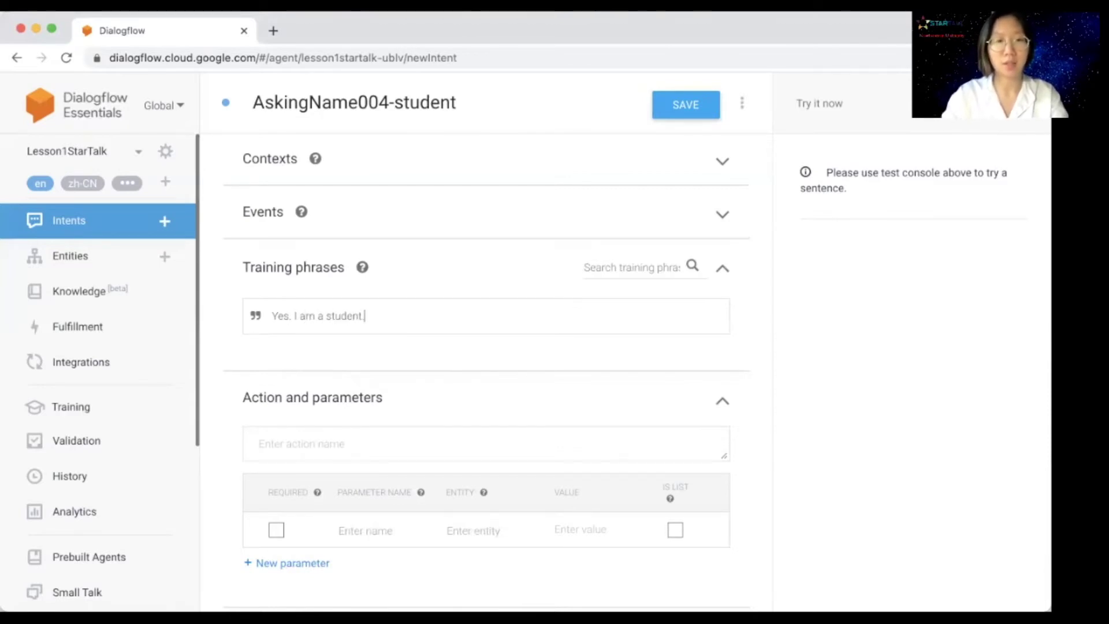
key(Return)
text(No)
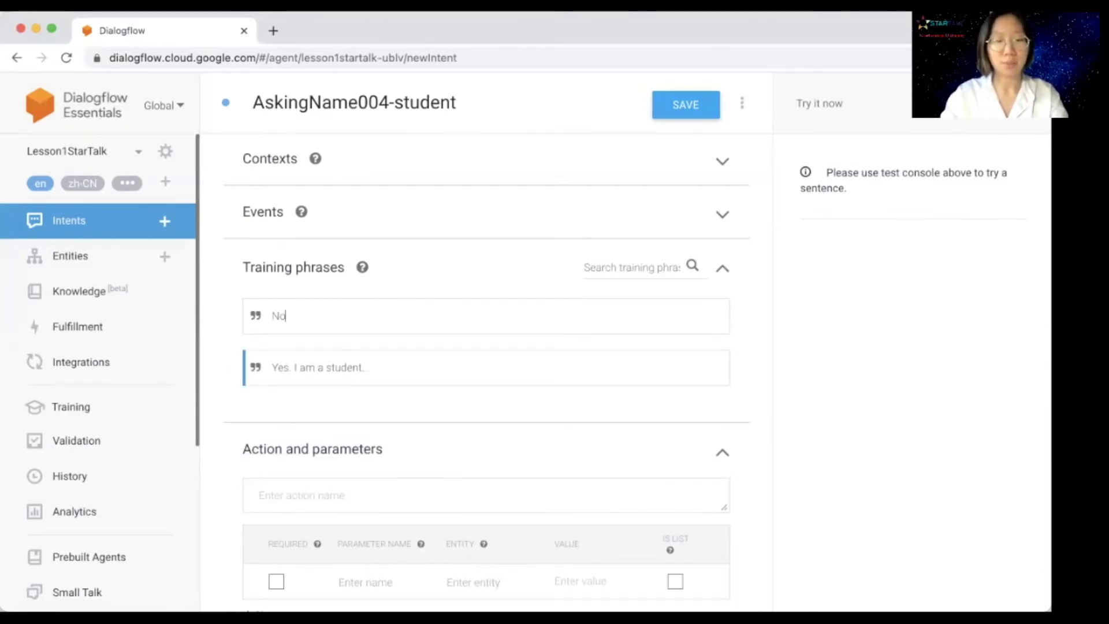
text(. I am not )
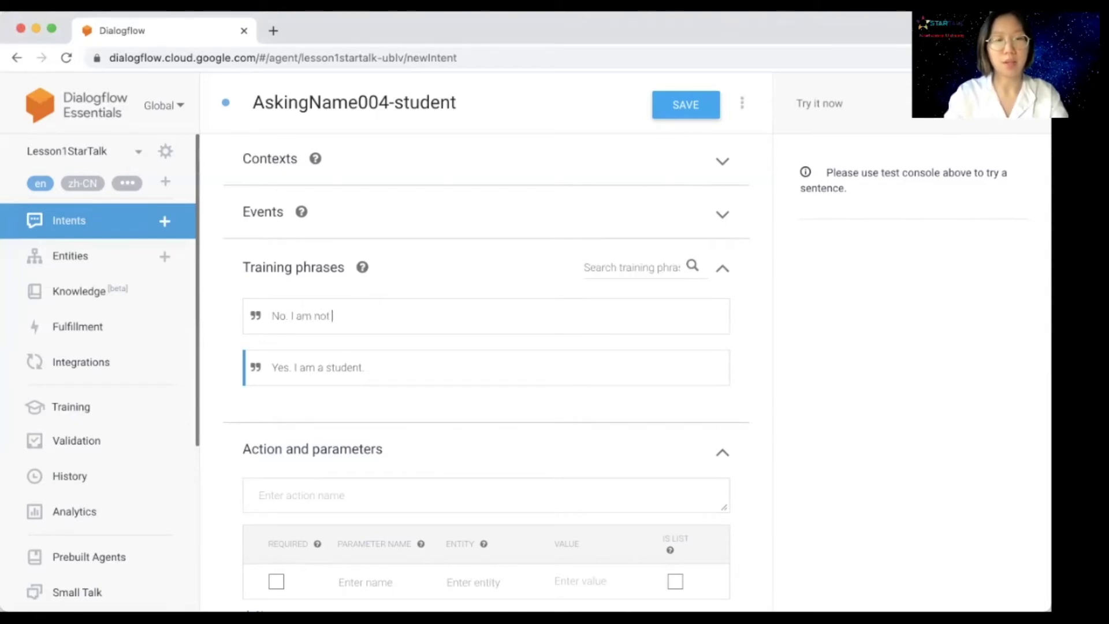
text(a student.)
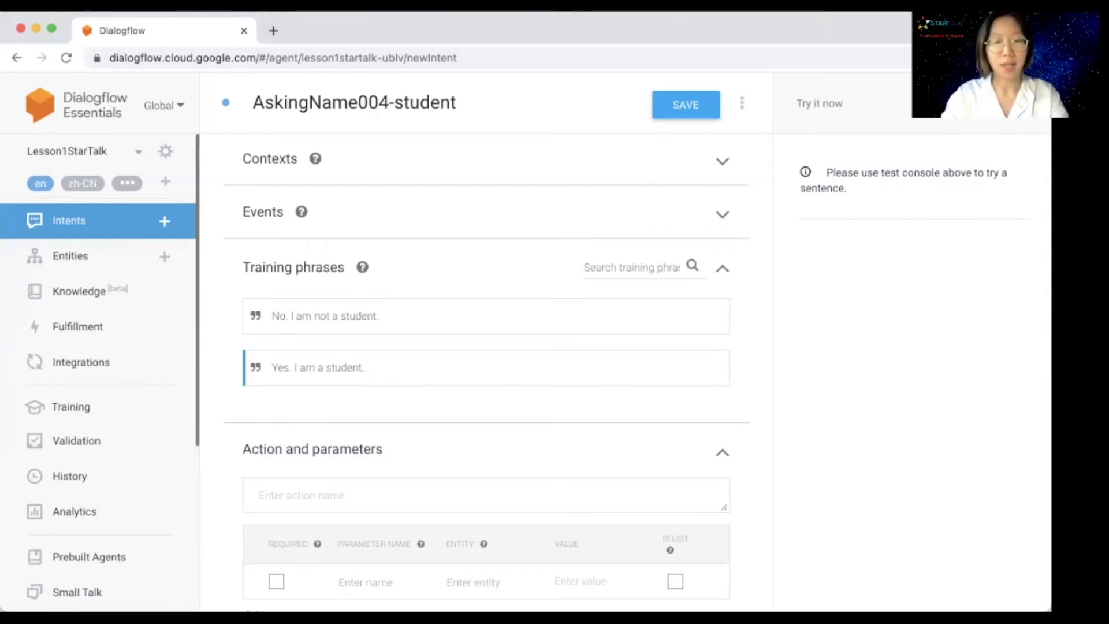
key(Return)
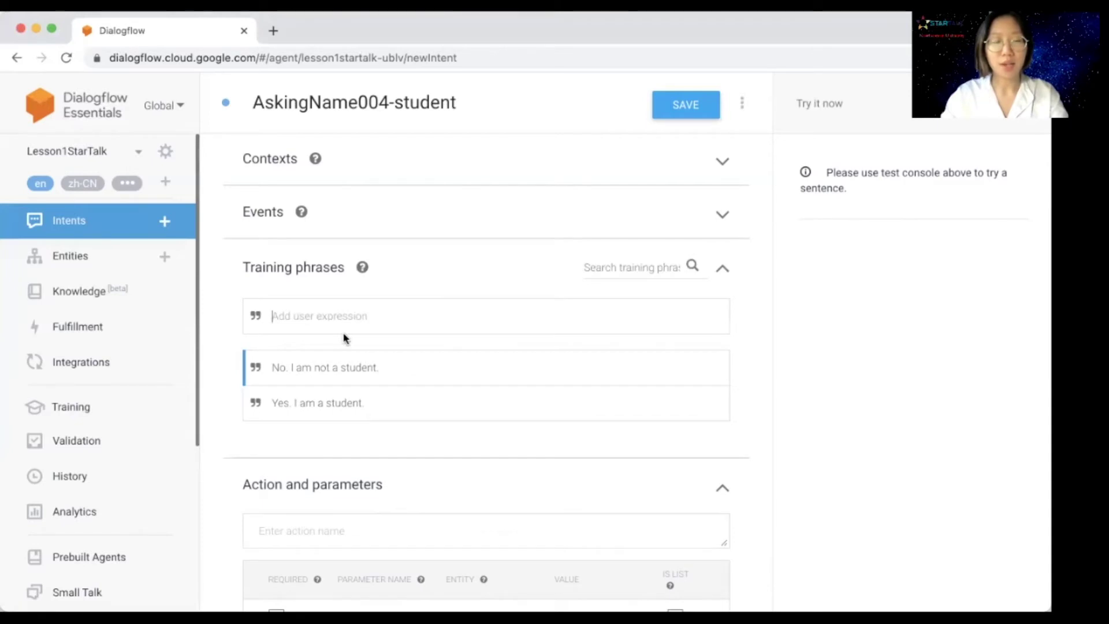
Step: Add the text response 'Ok. Our practice is over. Bye.' and save the intent
scroll(343, 338, down, 8)
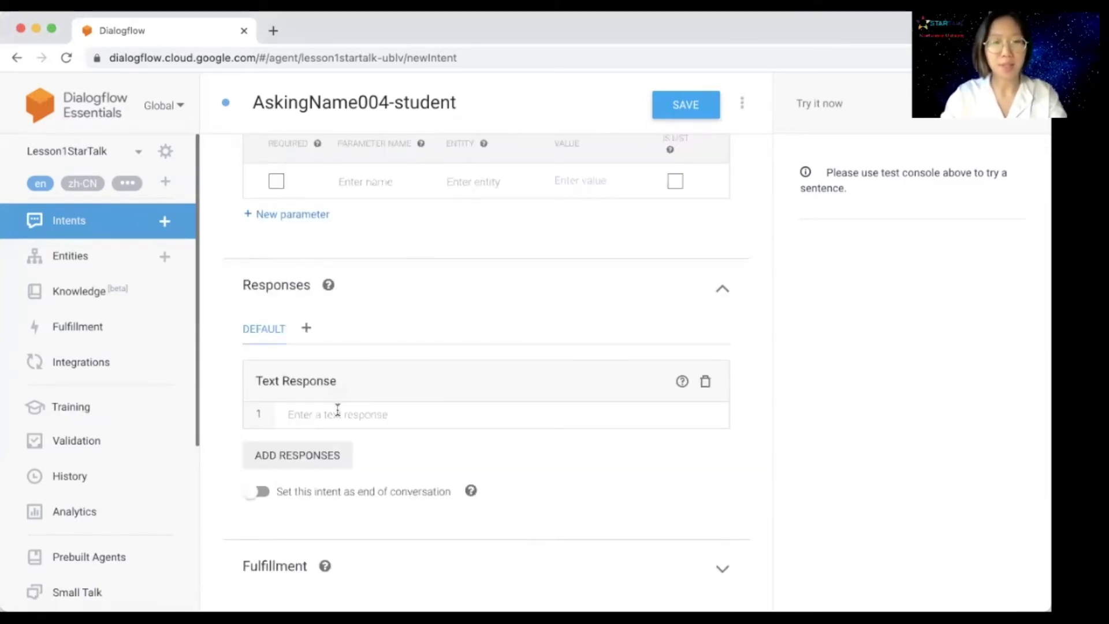
click(338, 409)
text(Ok. )
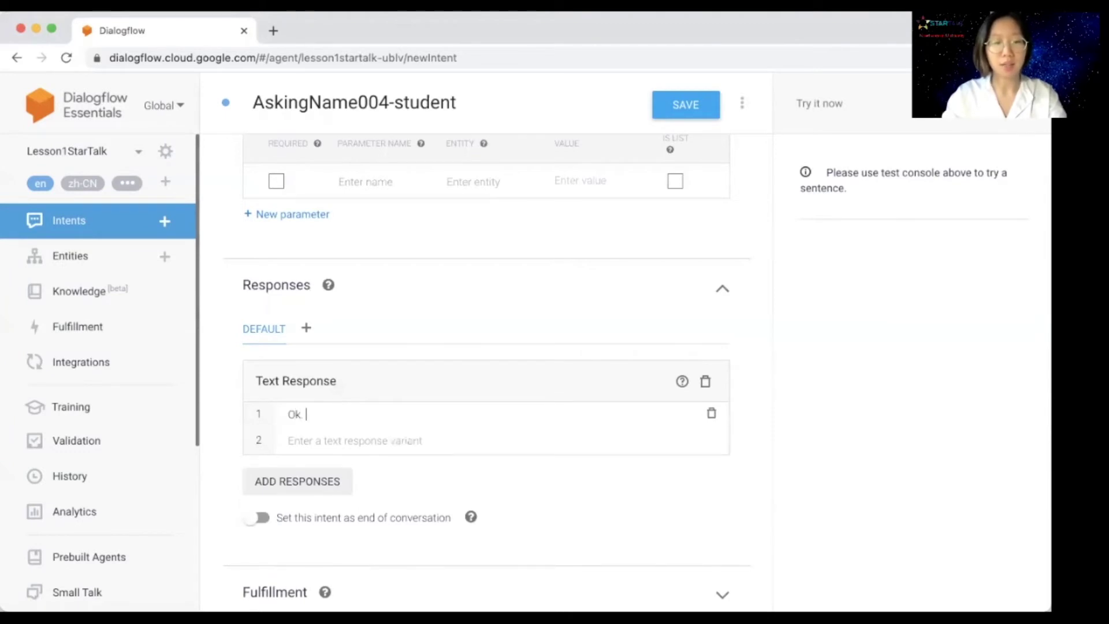
text(Our pract)
text(ice)
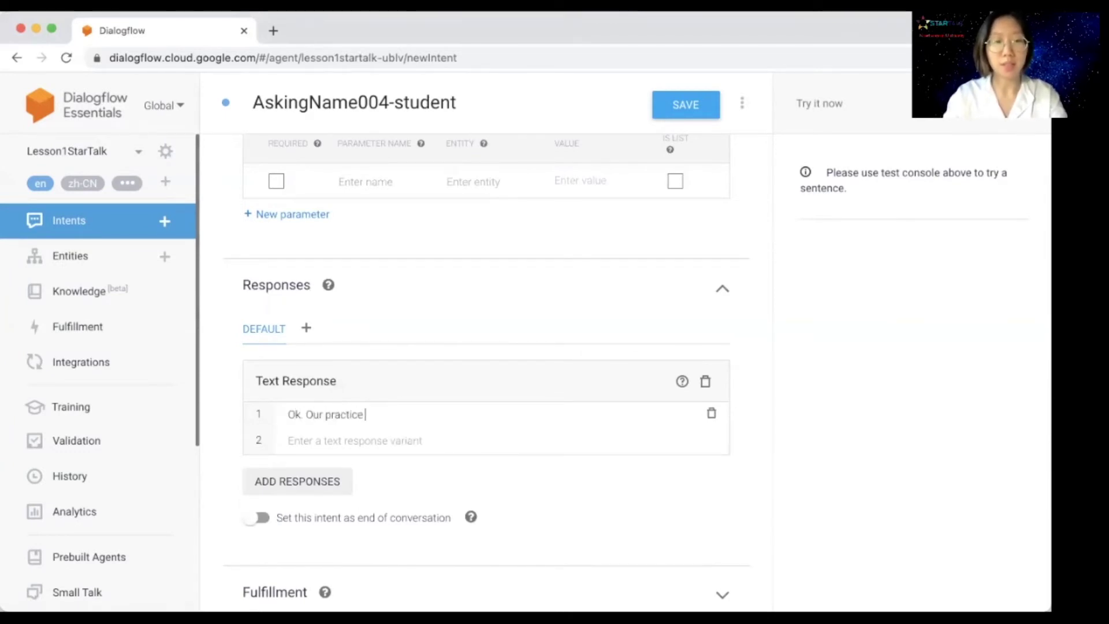
text( is over. Bye.)
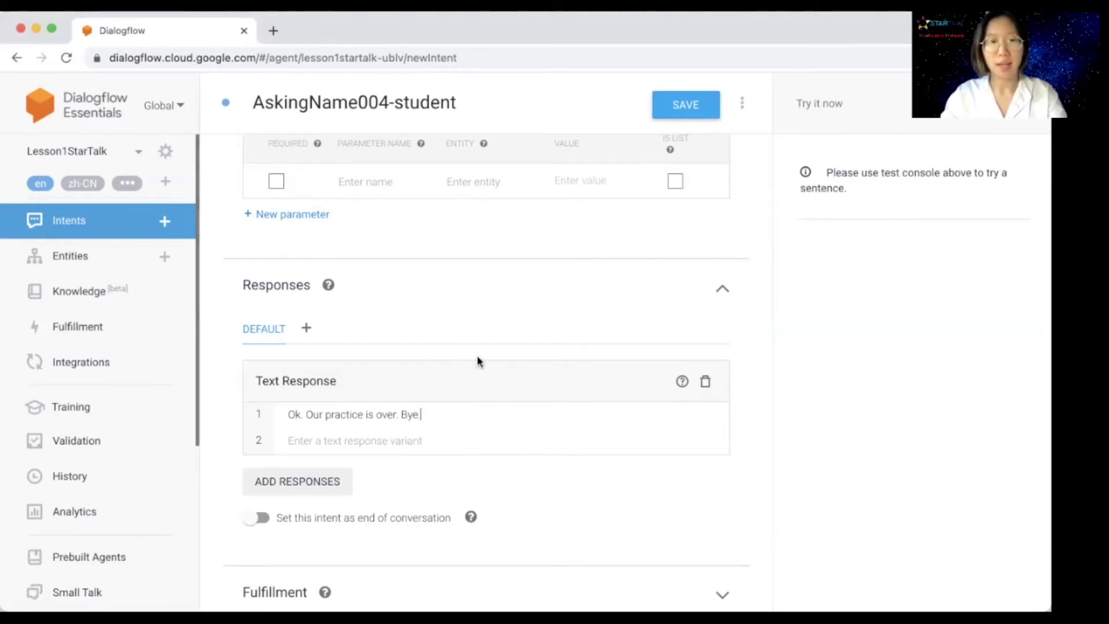
scroll(477, 358, up, 1)
click(682, 116)
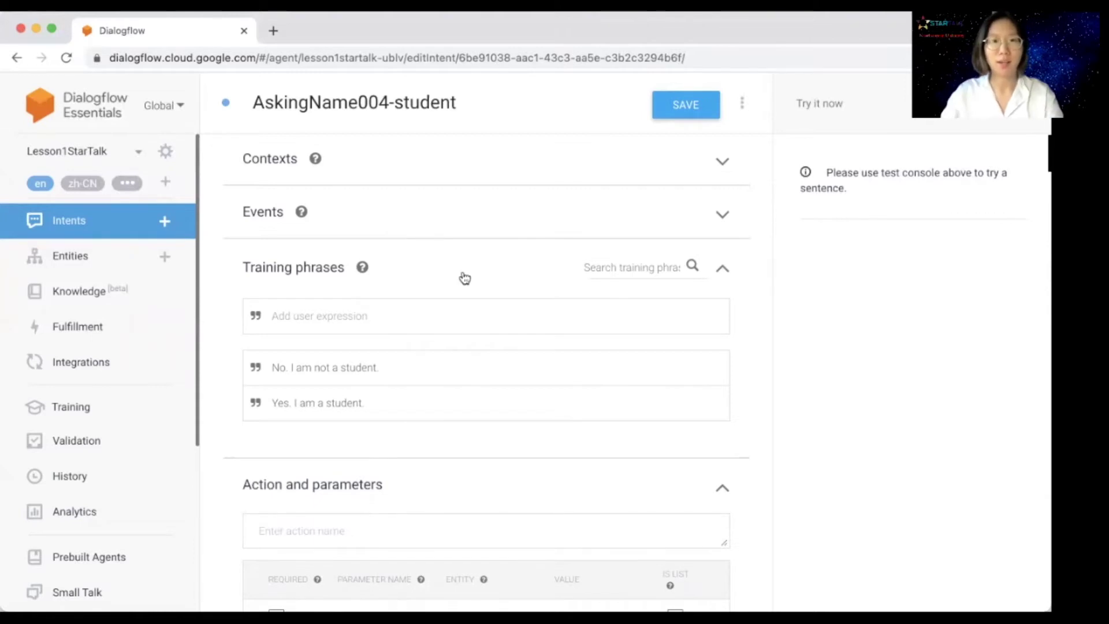
Step: Expand the student intent's Contexts section, then go back to the Intents list
click(609, 156)
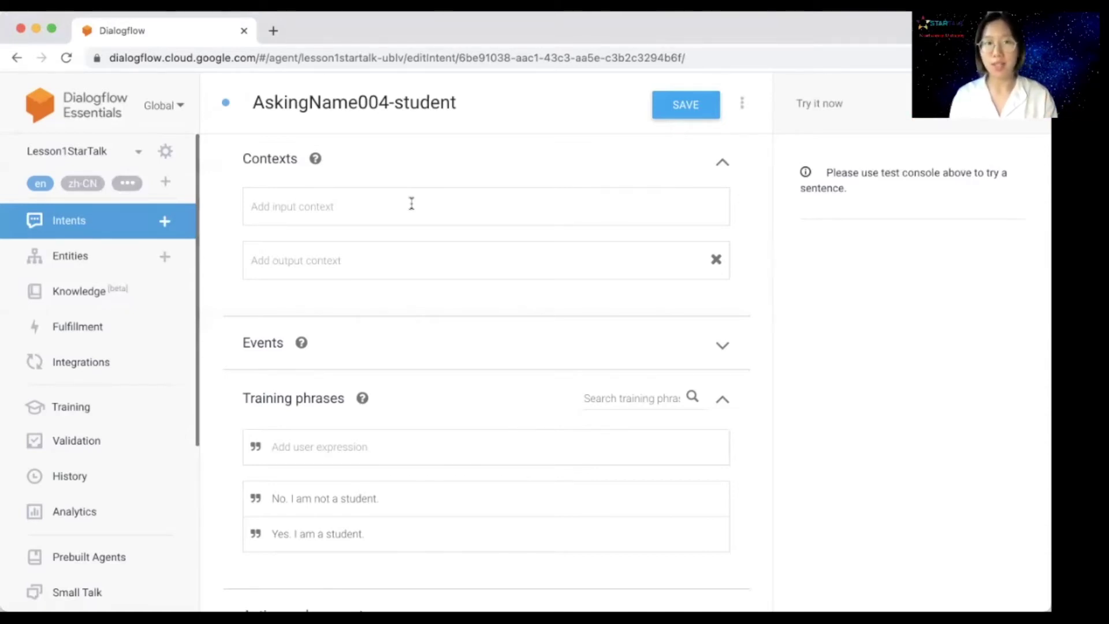
click(17, 58)
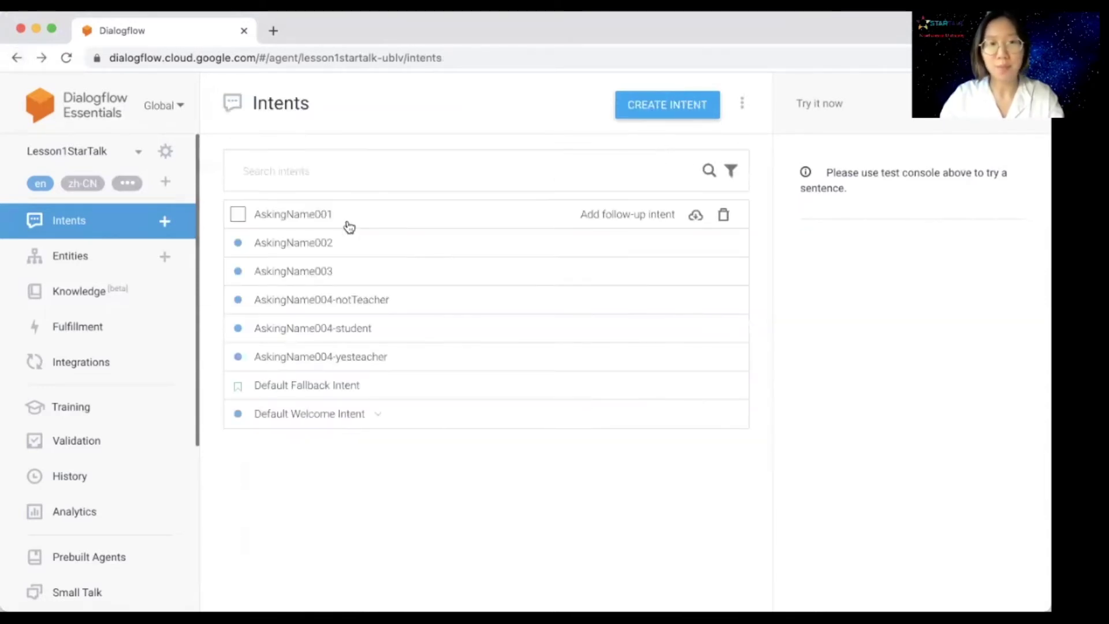
Step: Check AskingName004-notTeacher's contexts, then reopen the AskingName004-student intent
click(323, 300)
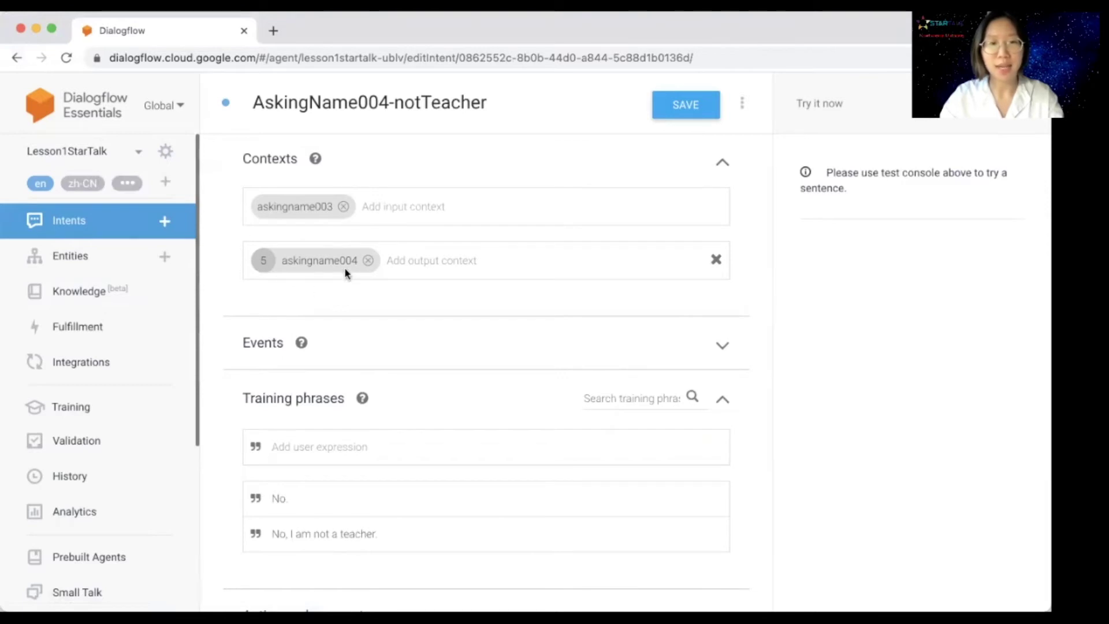
click(16, 58)
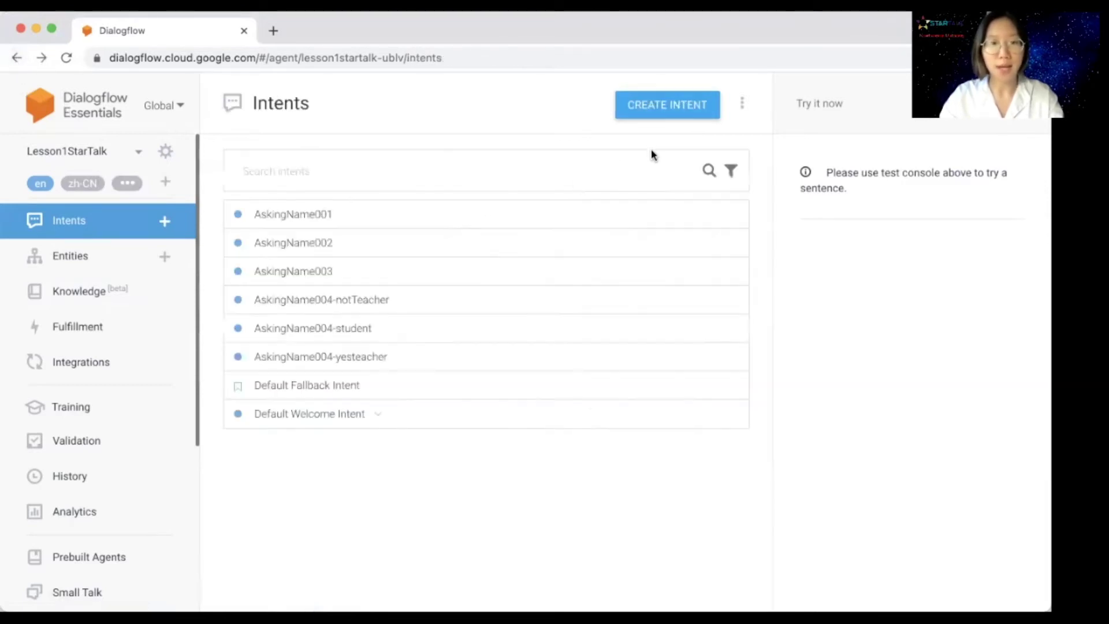
click(322, 338)
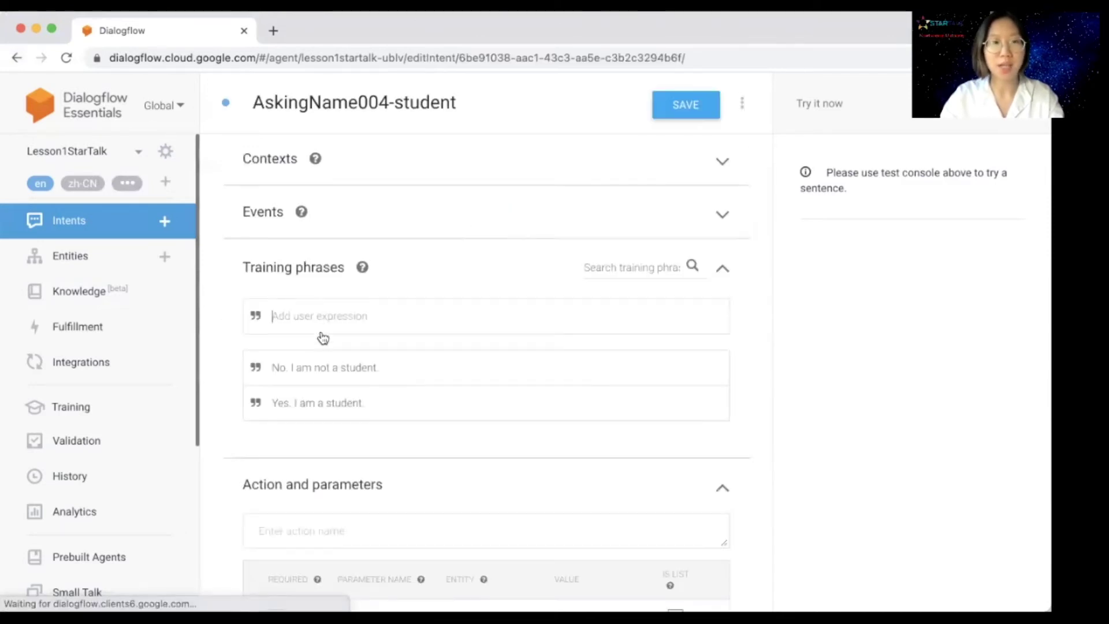
Step: Set askingname004 as the AskingName004-student intent's input context and review its settings
click(383, 166)
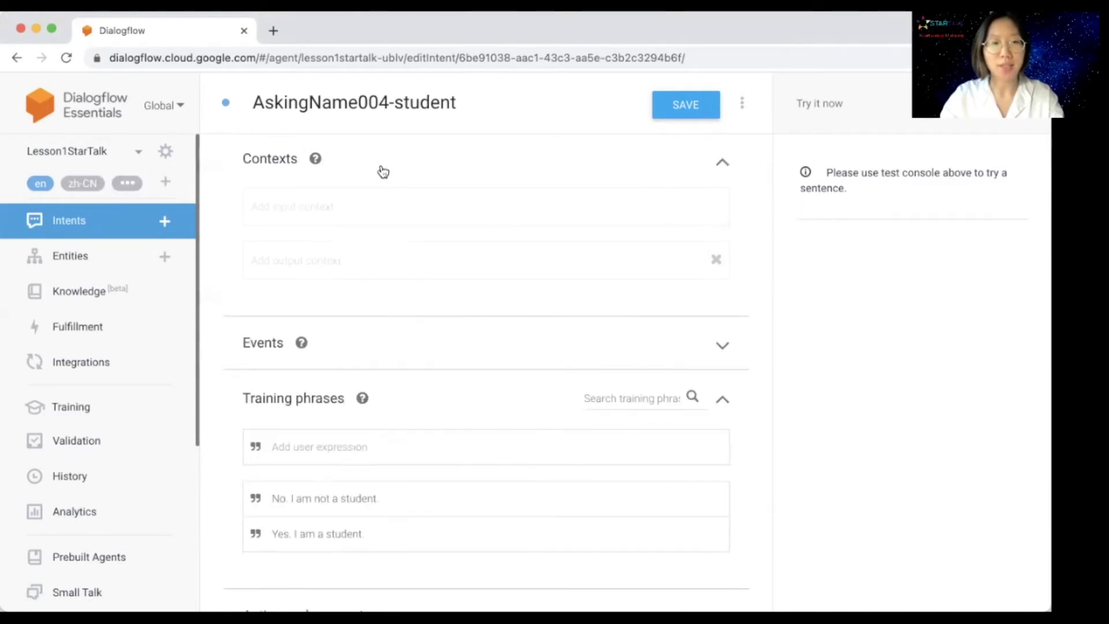
click(345, 209)
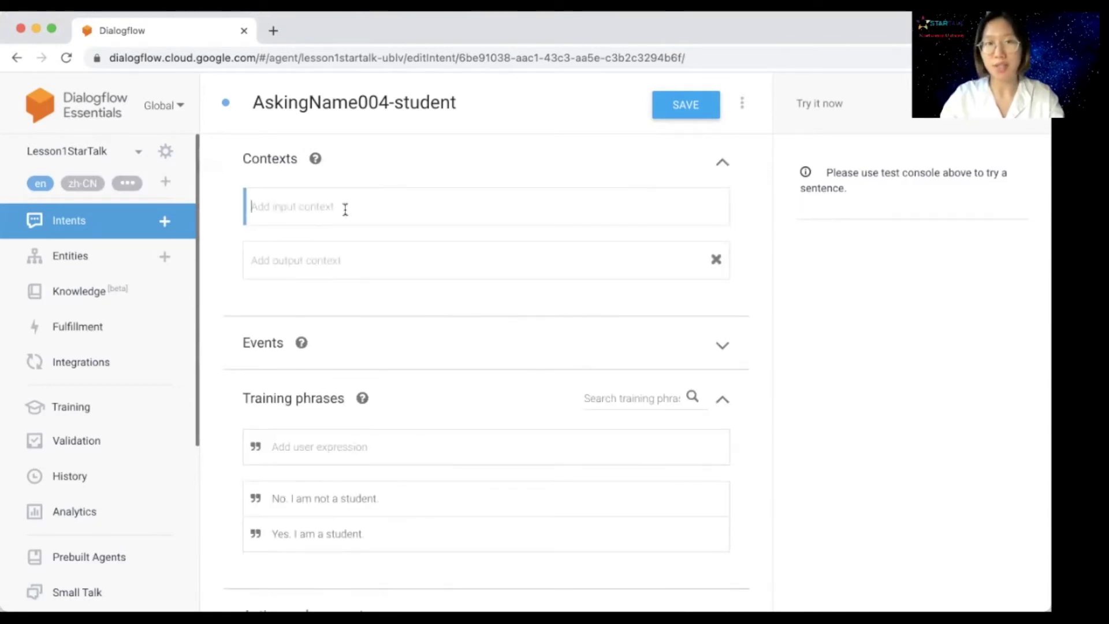
text(askin)
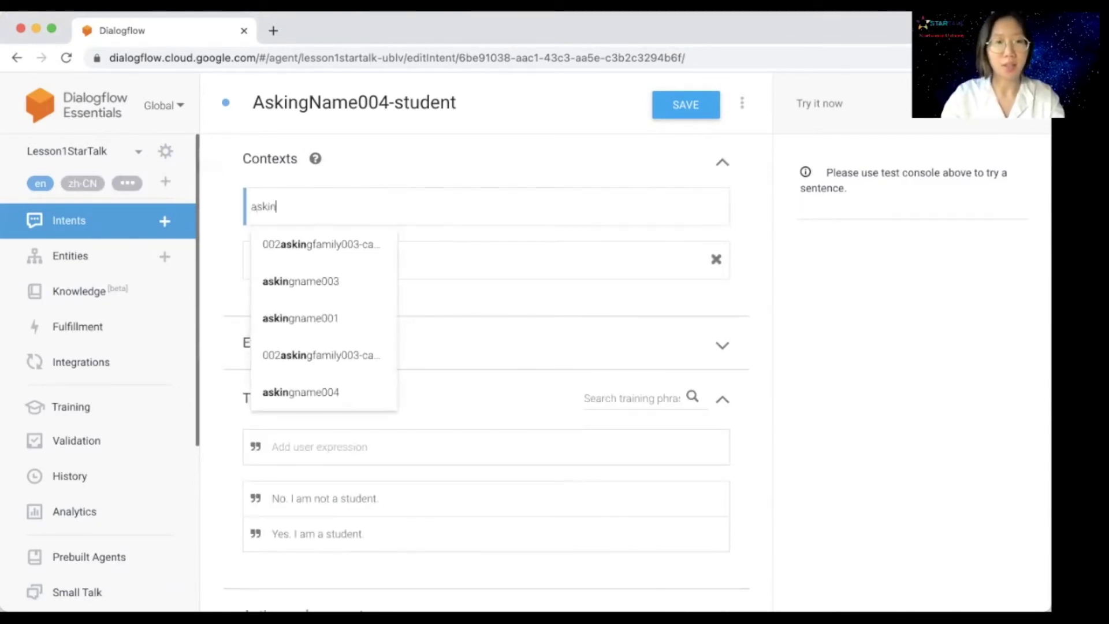
text(gname)
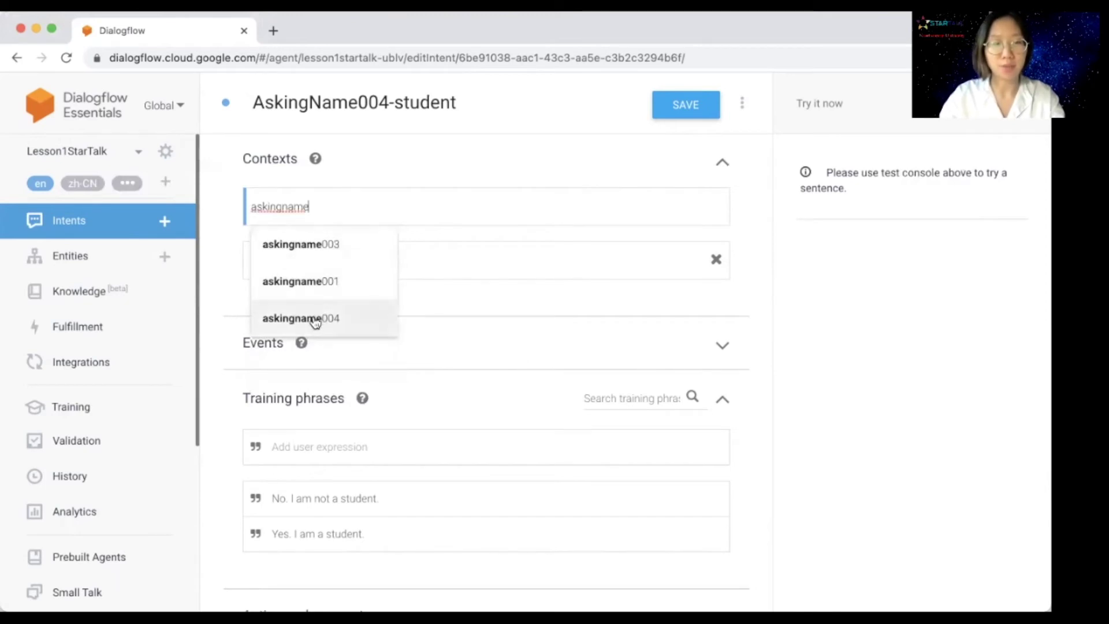
click(316, 319)
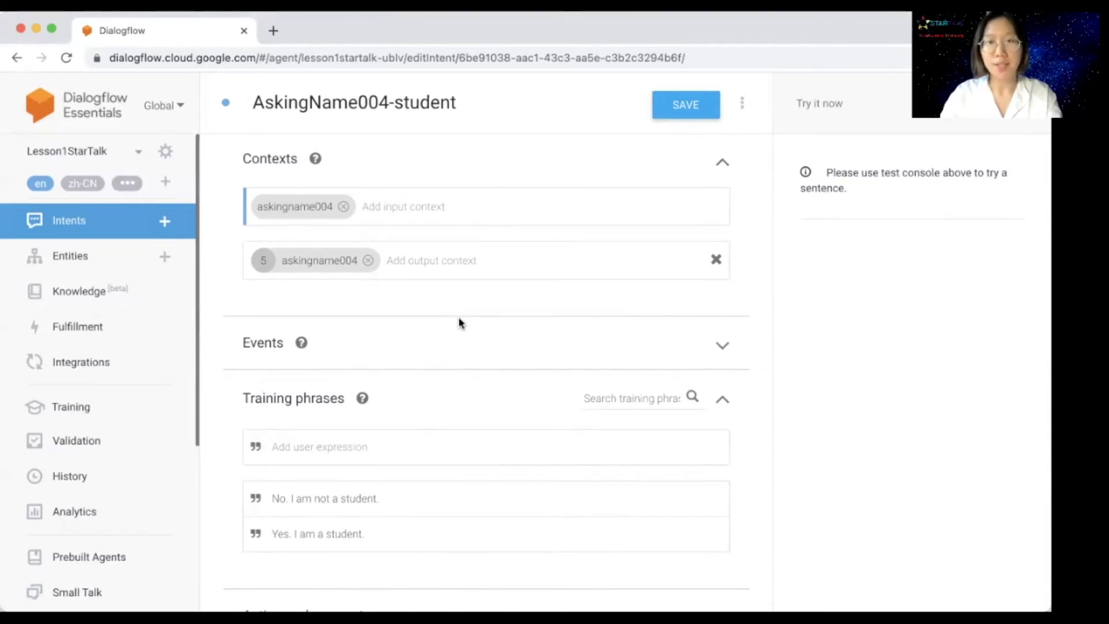
scroll(459, 322, down, 10)
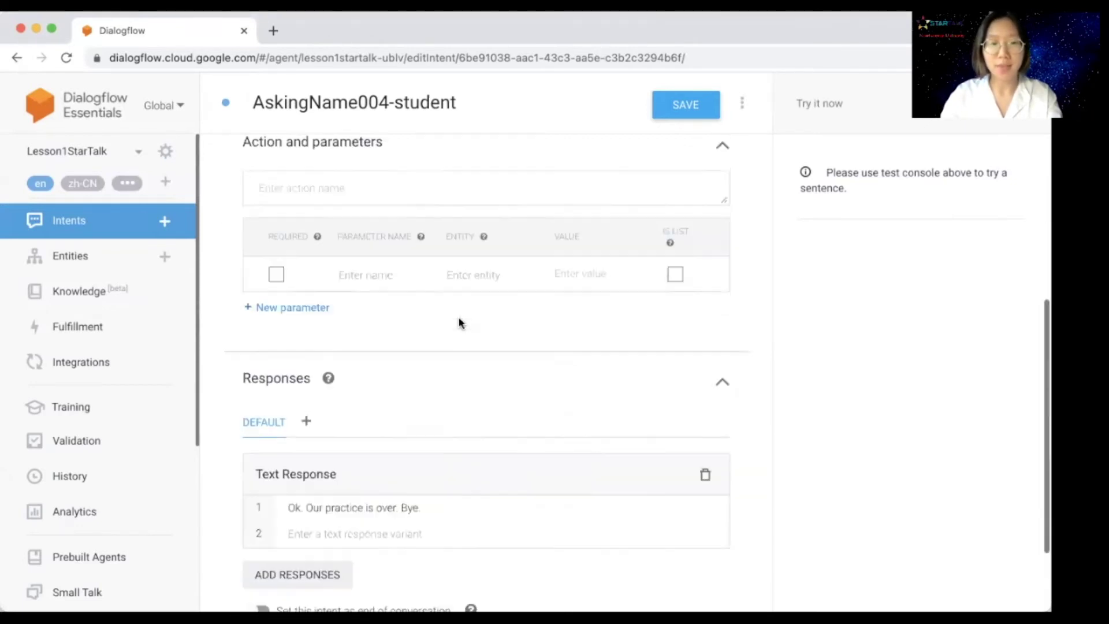
scroll(413, 415, up, 6)
scroll(415, 420, up, 4)
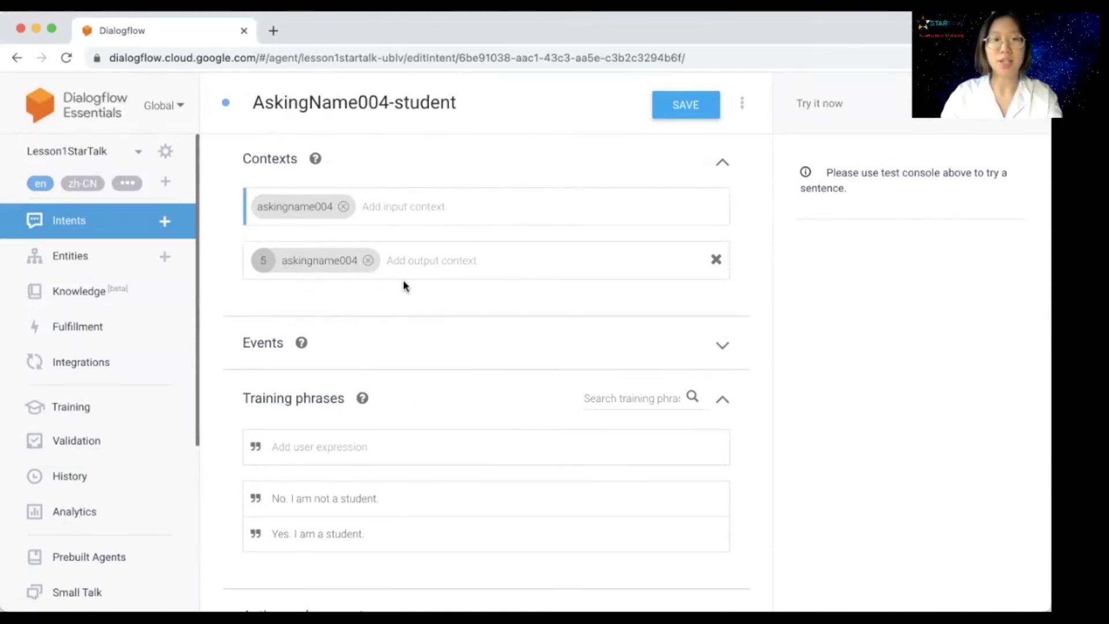
Step: Delete the askingname004 output context from AskingName004-student and save the intent
click(368, 261)
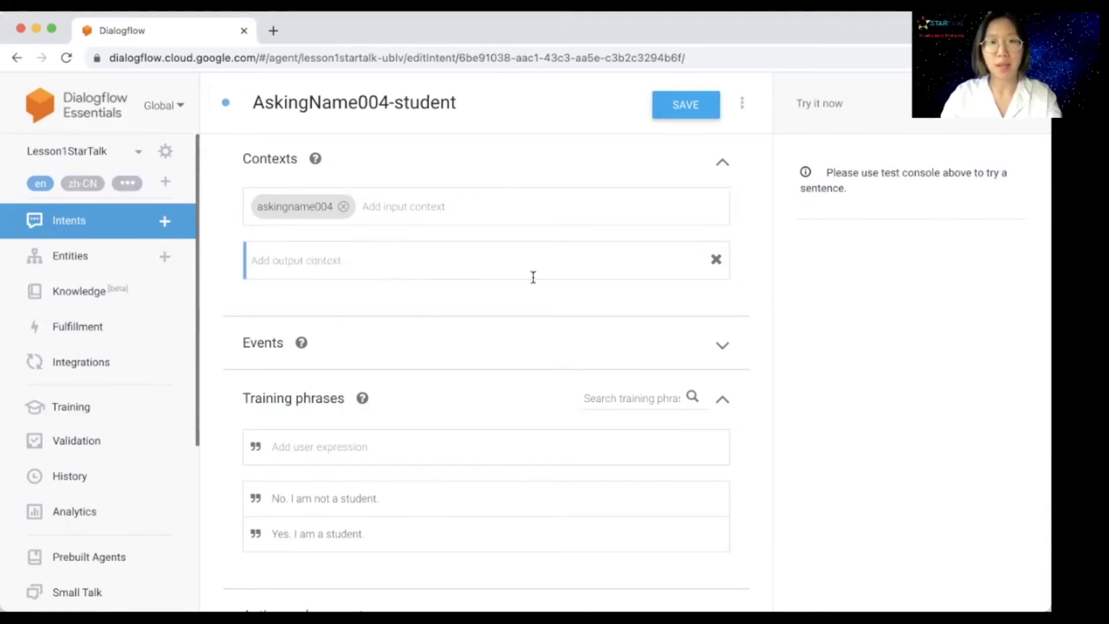
click(685, 102)
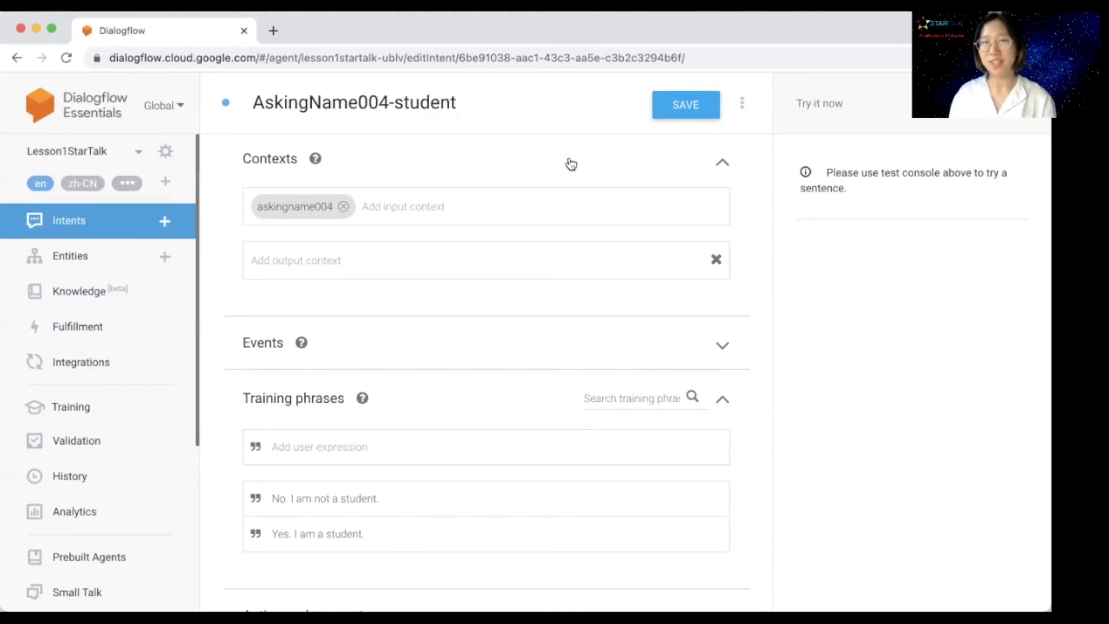
Step: Start a test conversation with 'lesson 1', the student's last and first names, then 'No'
click(819, 104)
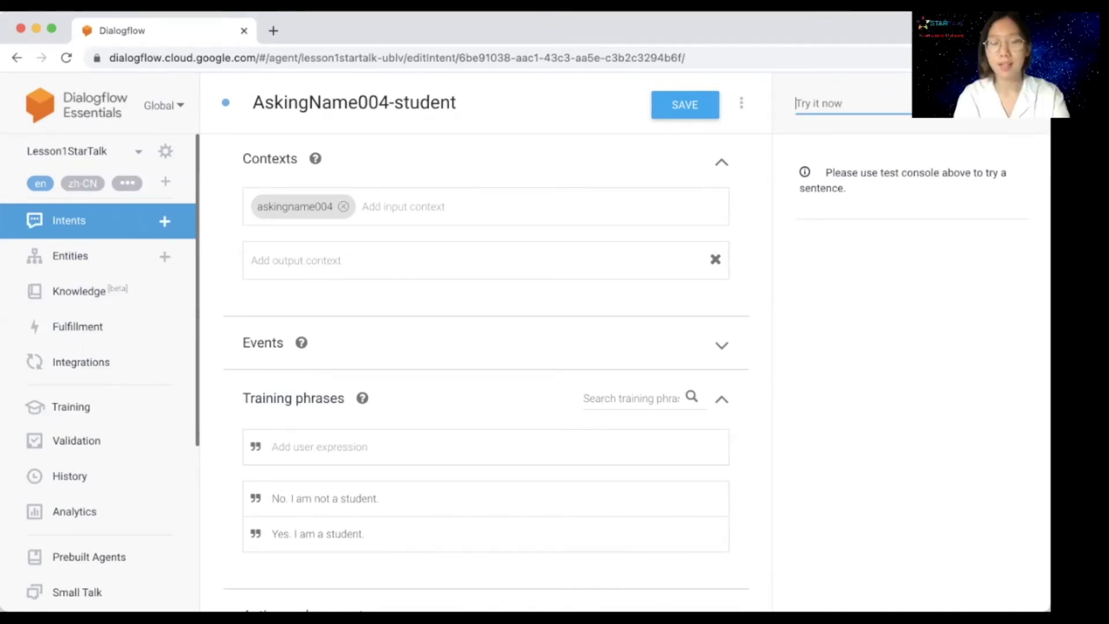
text(lesson 1)
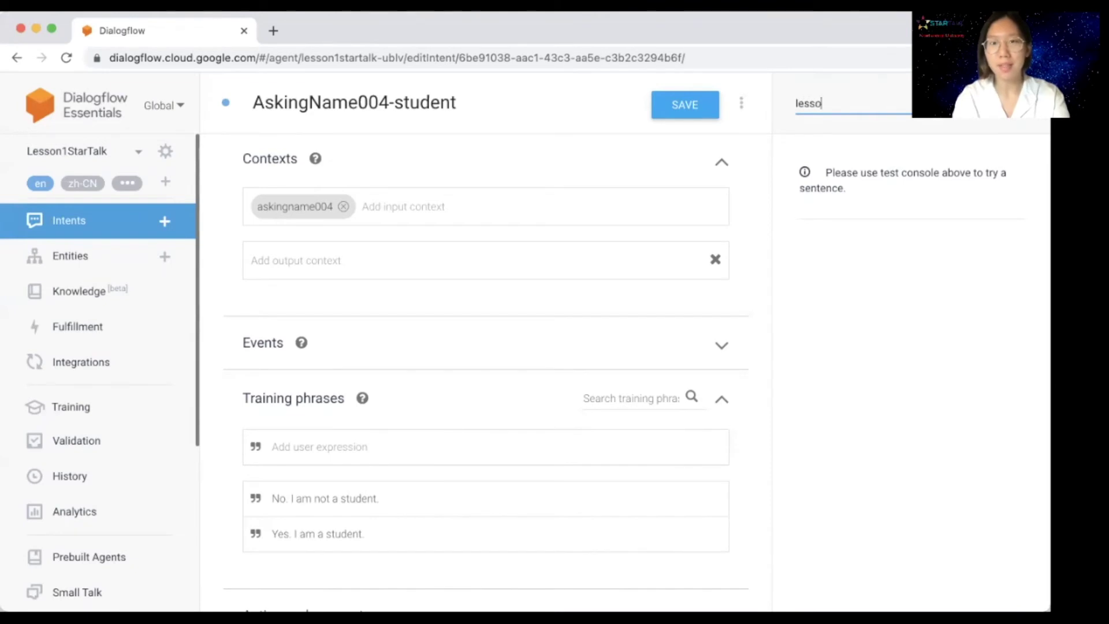
key(Return)
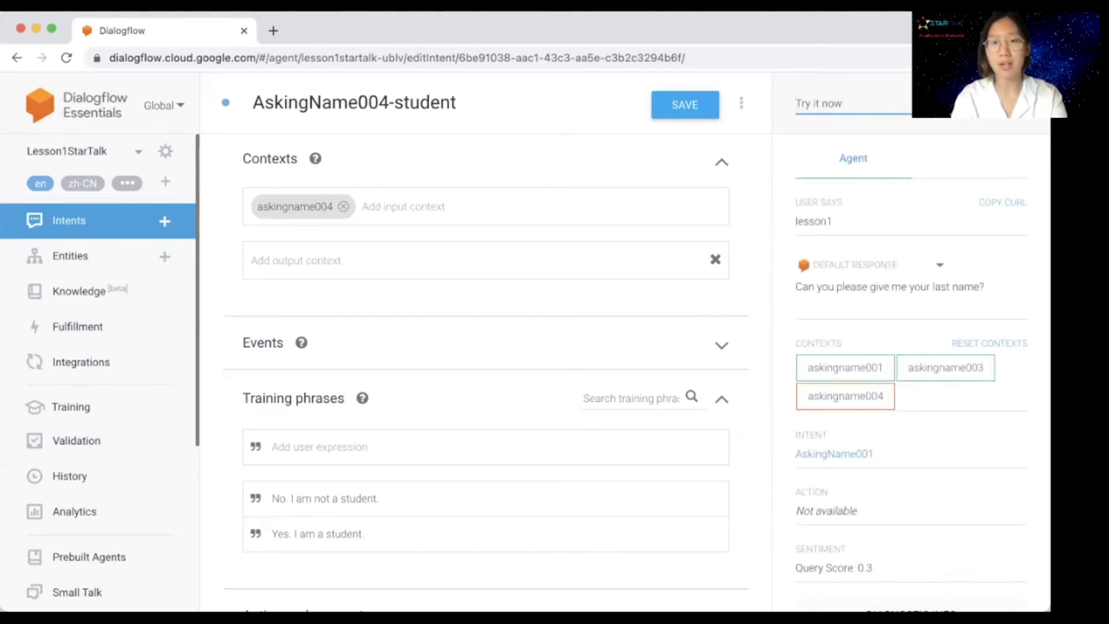
key(Return)
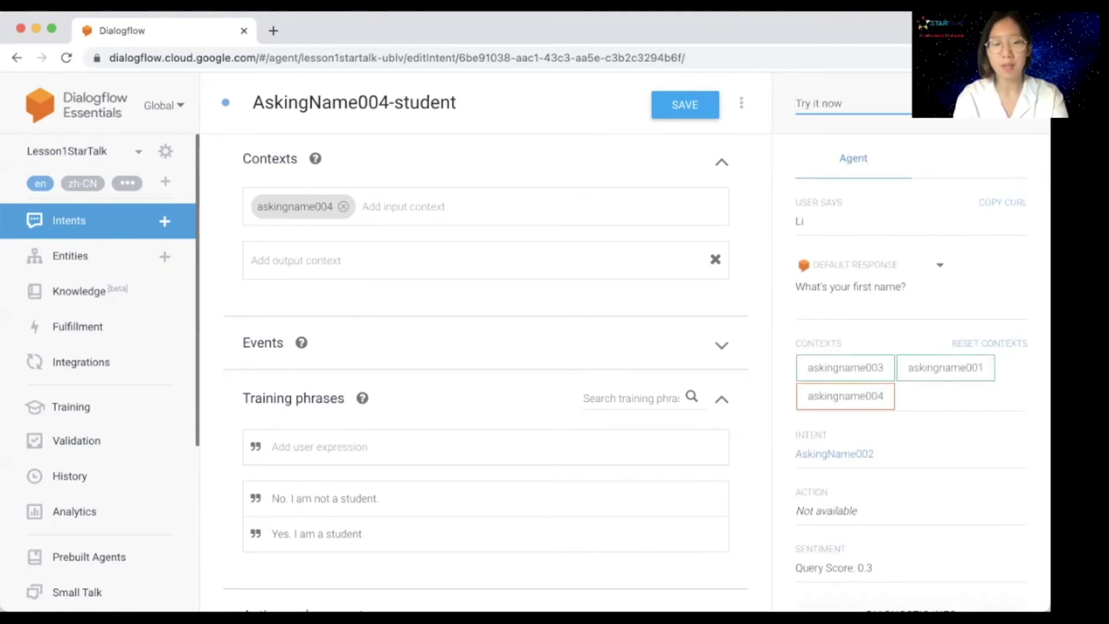
key(Return)
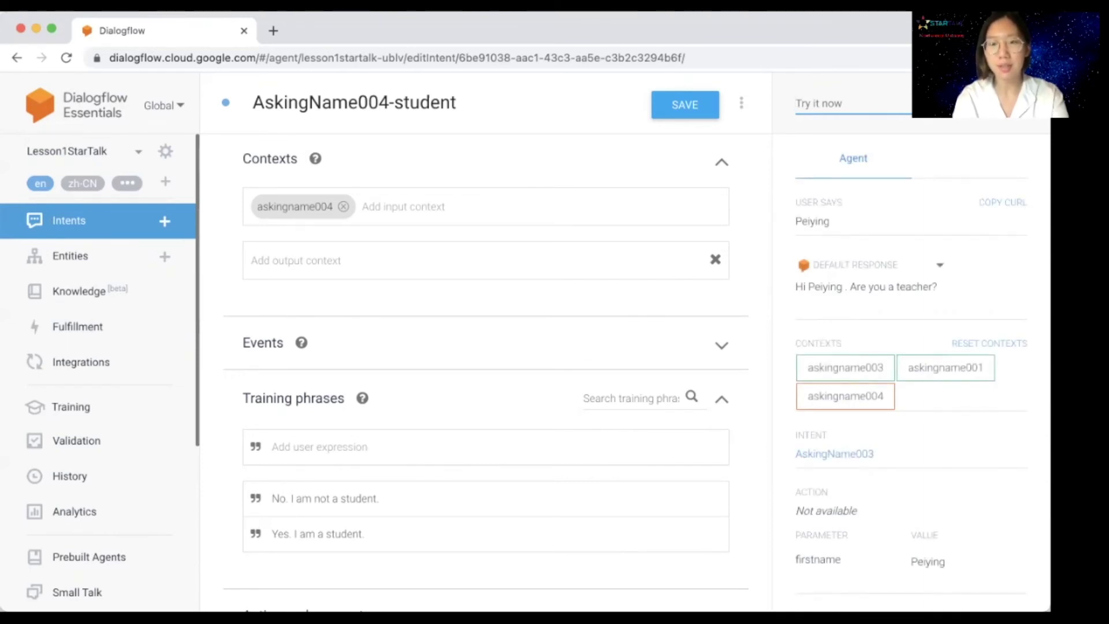
text(No)
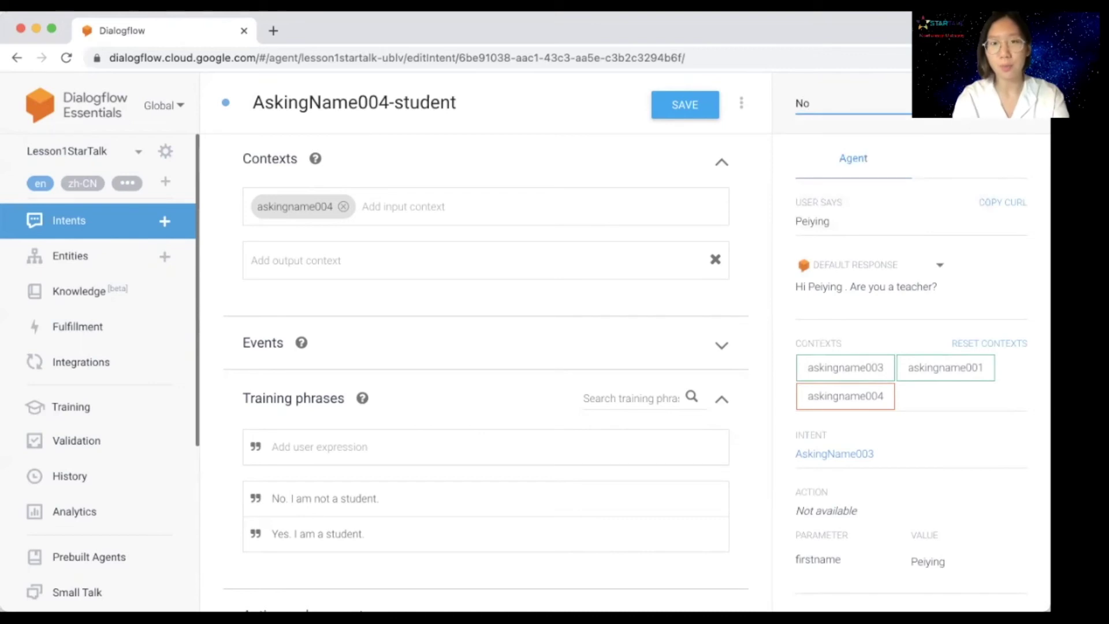
key(Return)
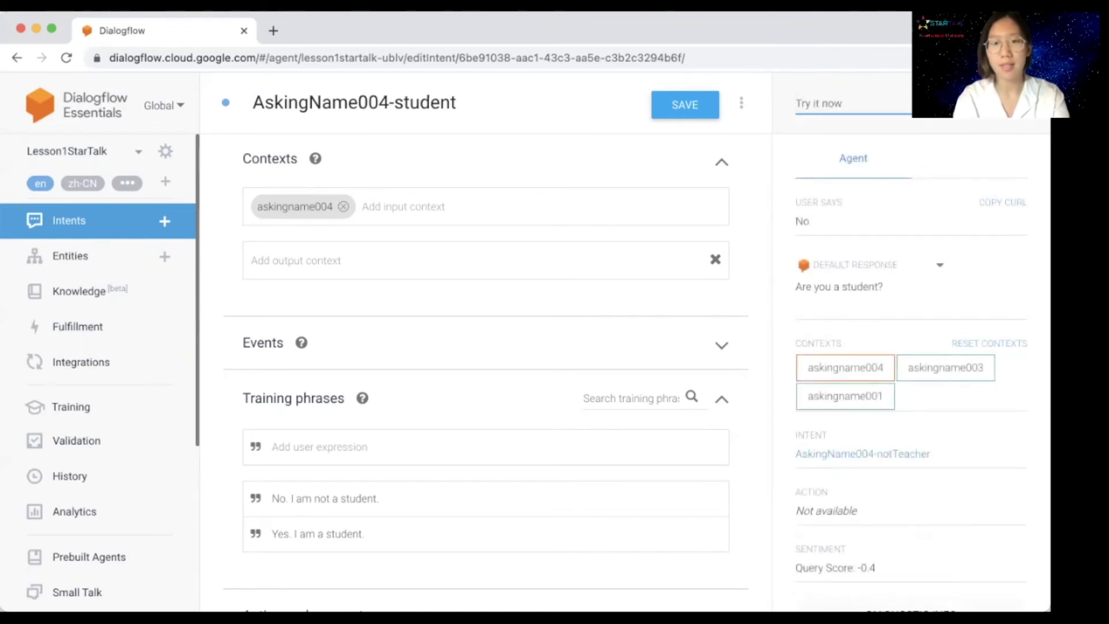
Step: Reply 'Yes. I am a student' and check the 'Ok. Our practice is over. Bye.' response
click(821, 102)
text(Yes. )
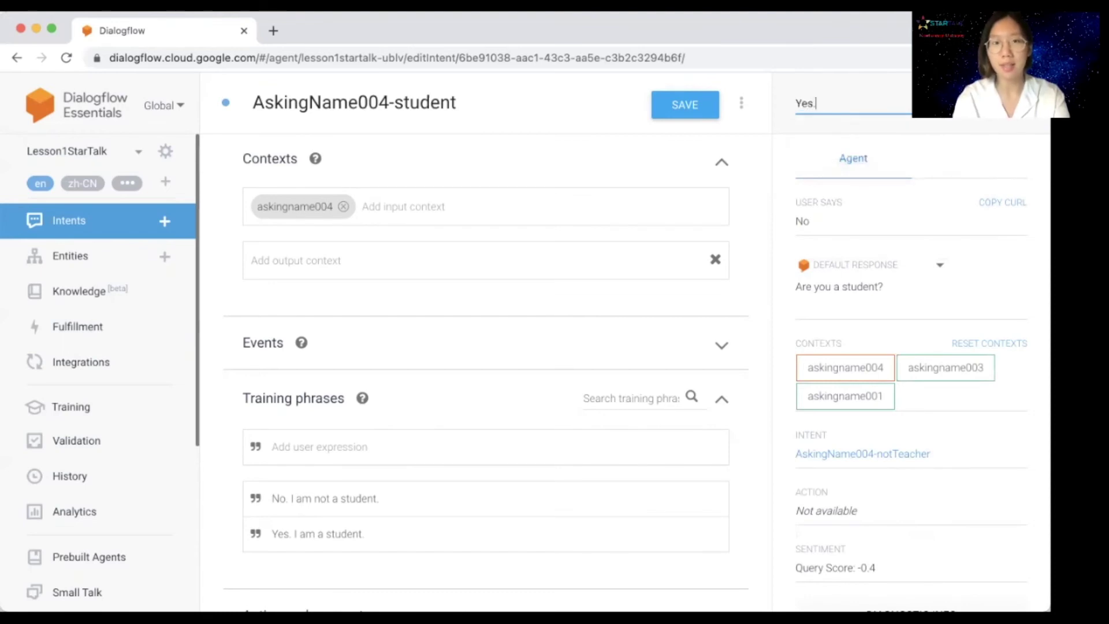
text(I am a student)
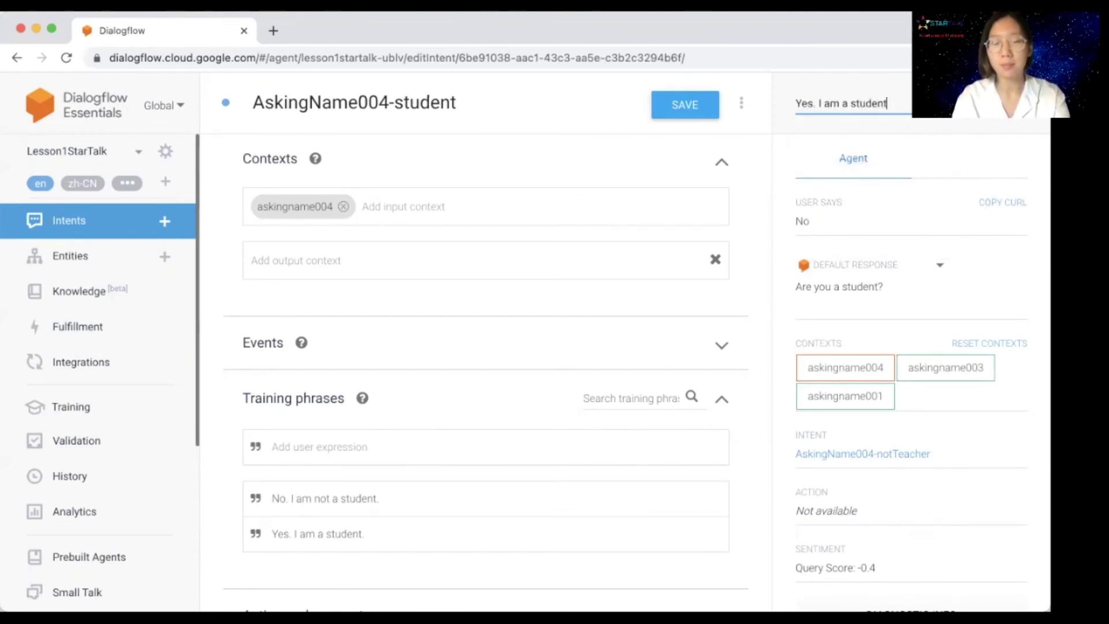
key(Return)
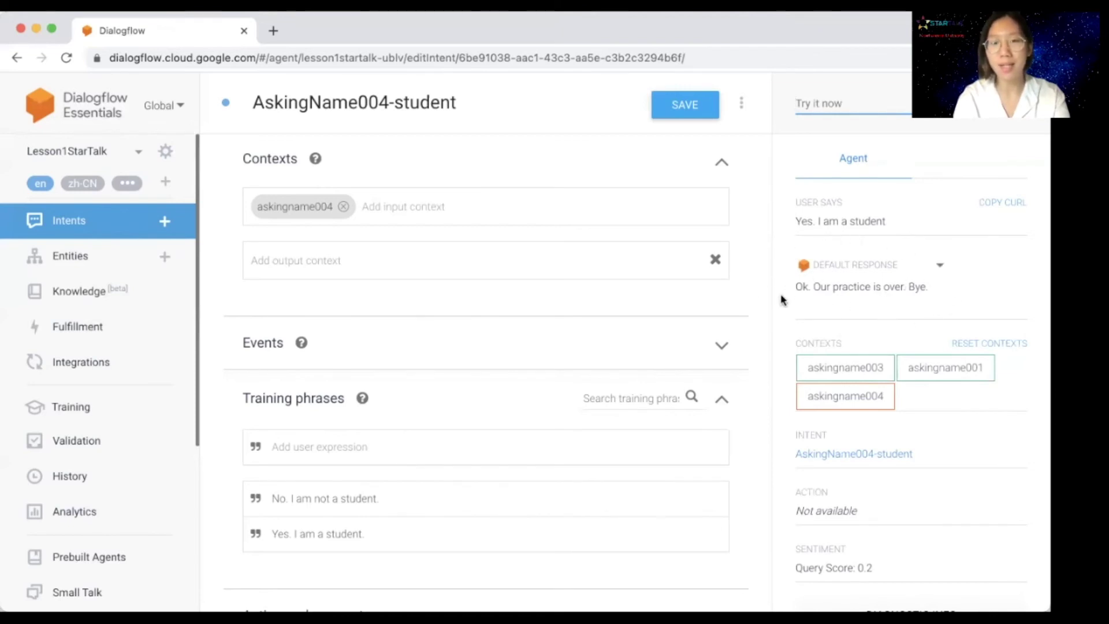
scroll(607, 281, down, 10)
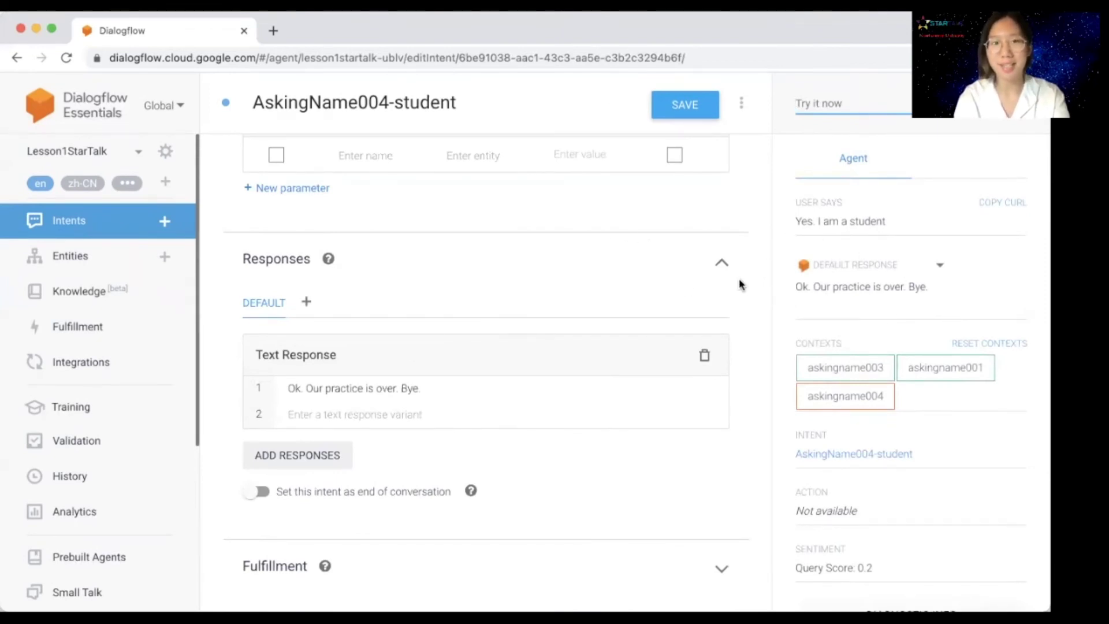
scroll(745, 243, up, 10)
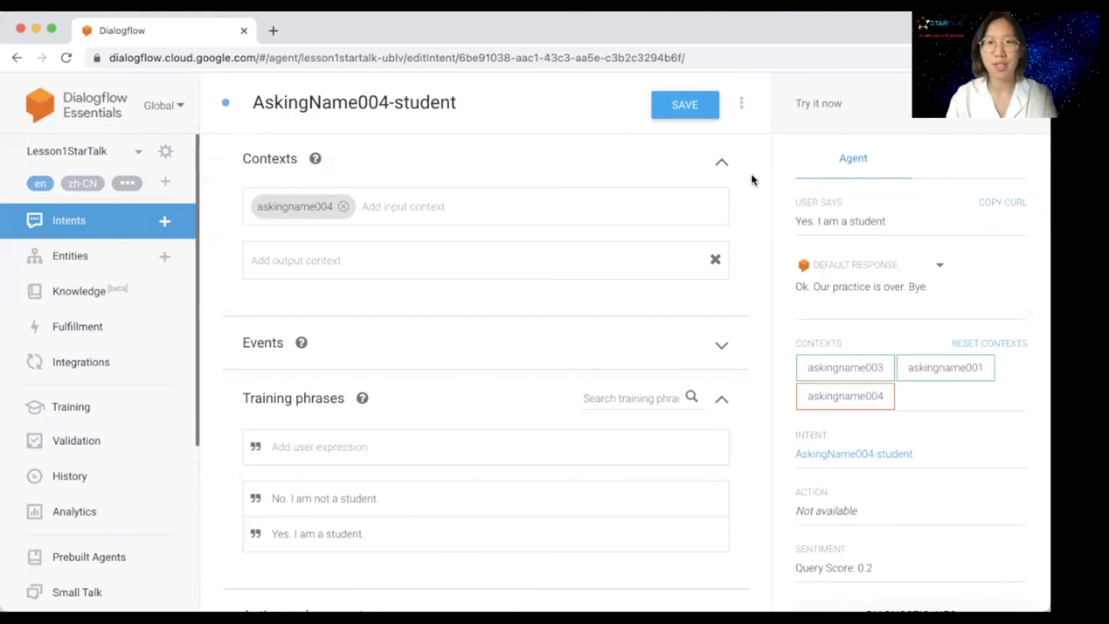
Step: Start a fresh test with 'Lesson1' followed by the student's last and first names
click(838, 105)
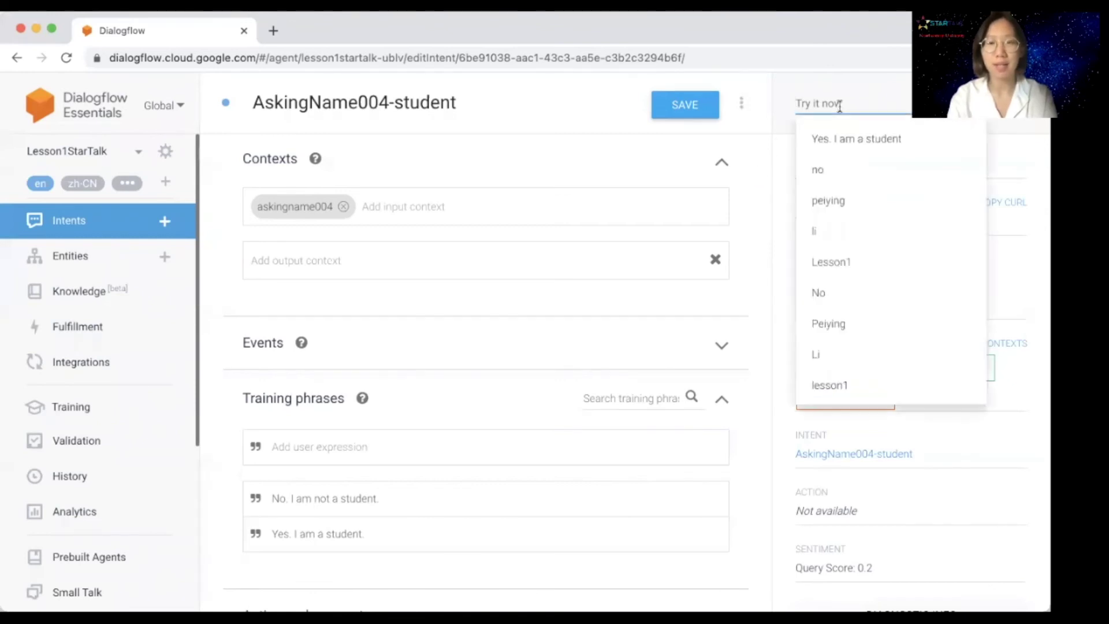
text(Lesson1)
key(Return)
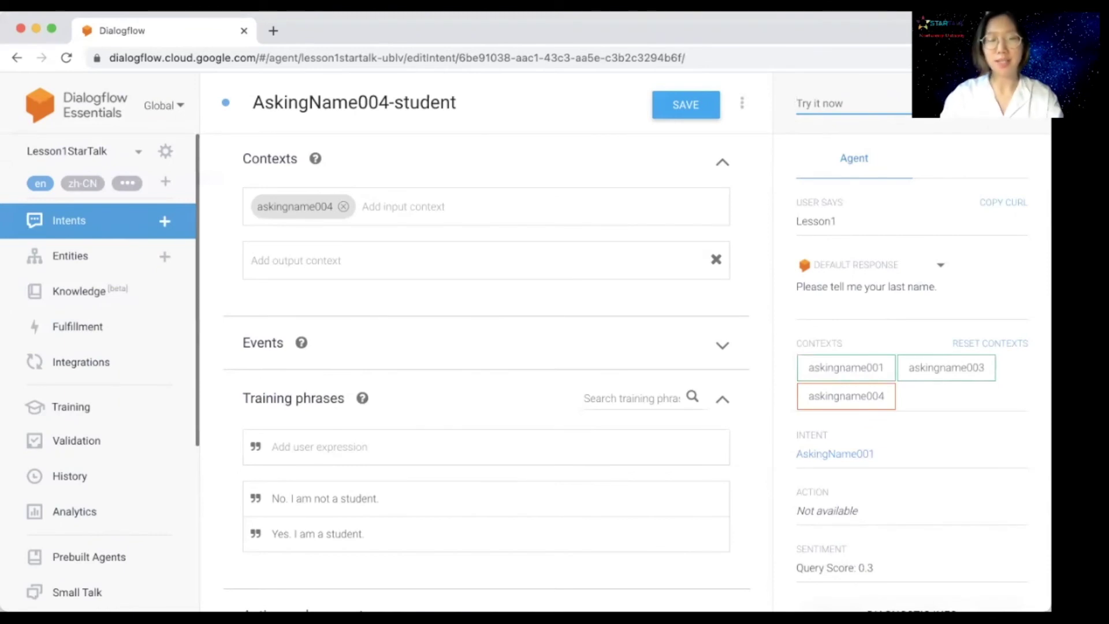
key(Return)
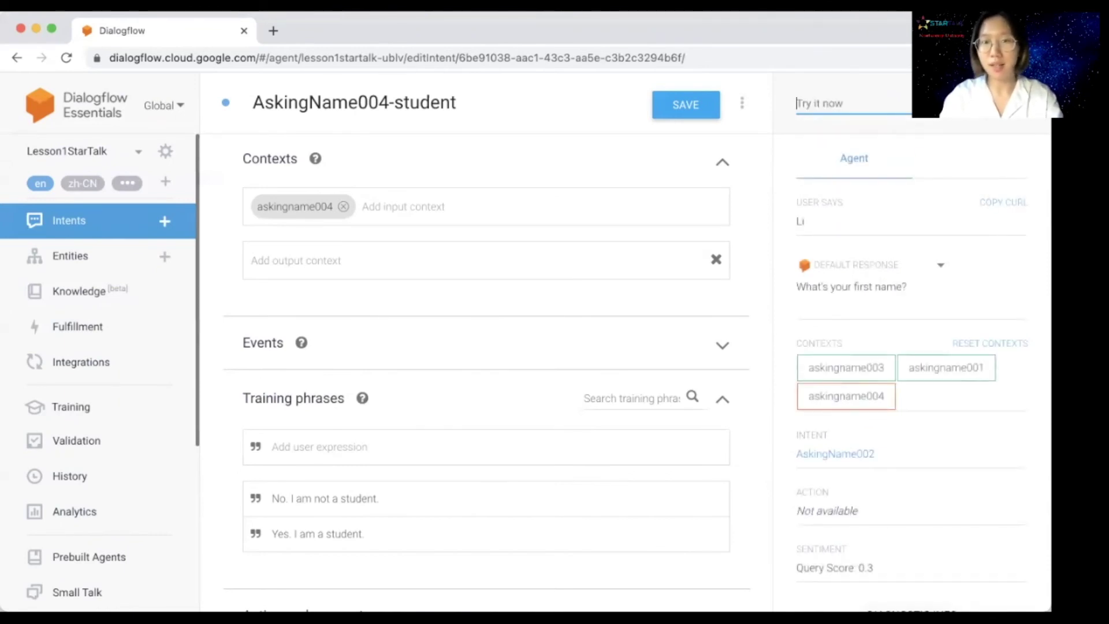
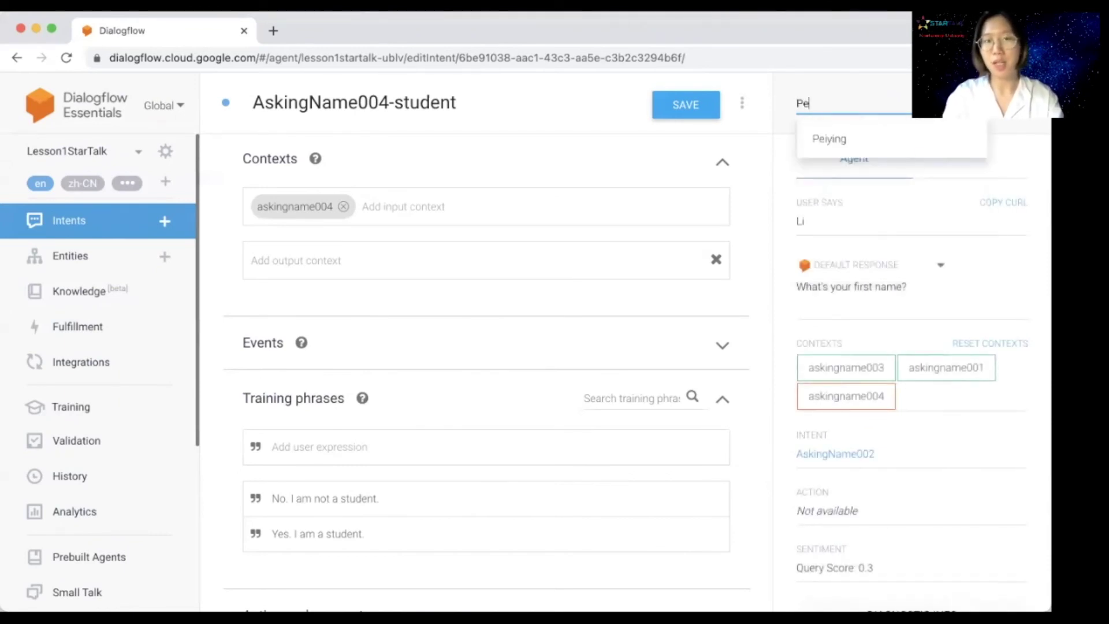
key(Return)
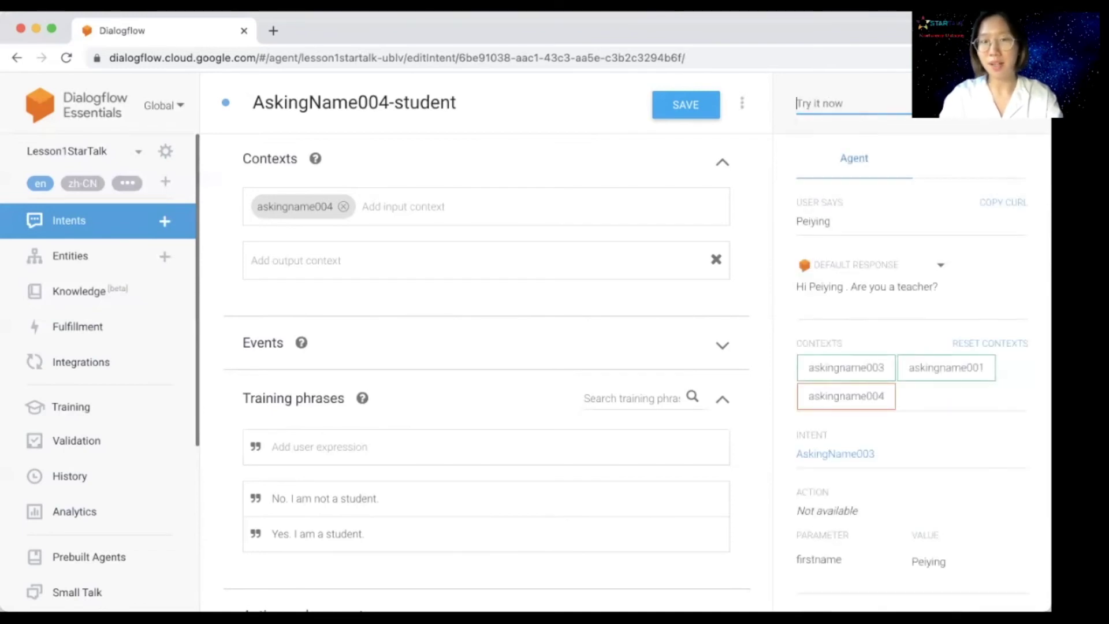
Step: Answer 'Yes' to get 'Sure! We're done. See you later.', then return to the Intents list
text(Yes)
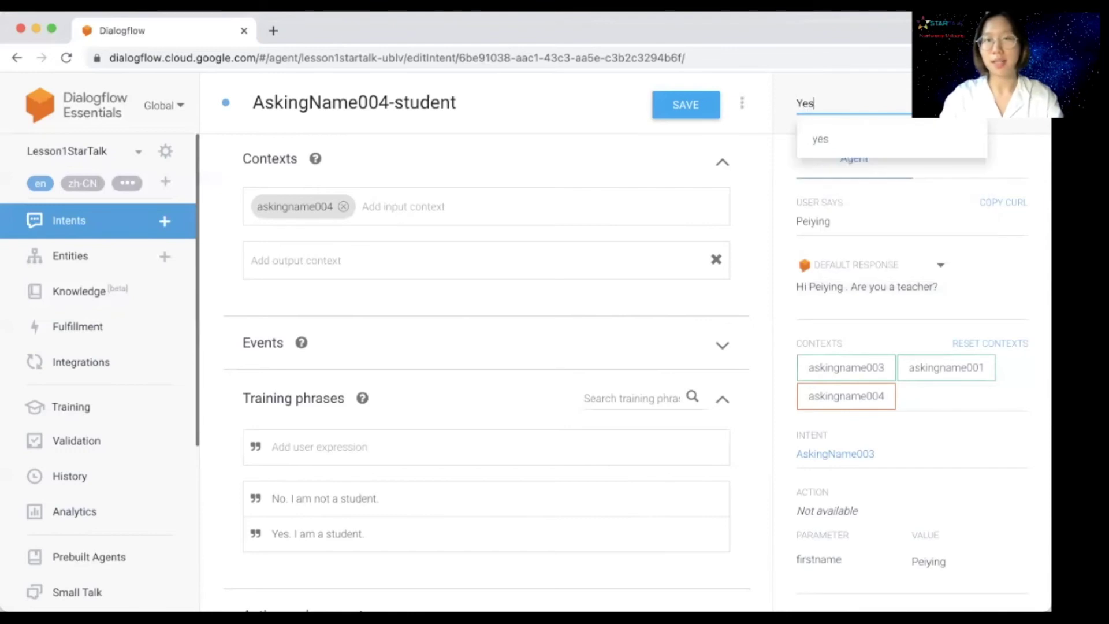
key(Return)
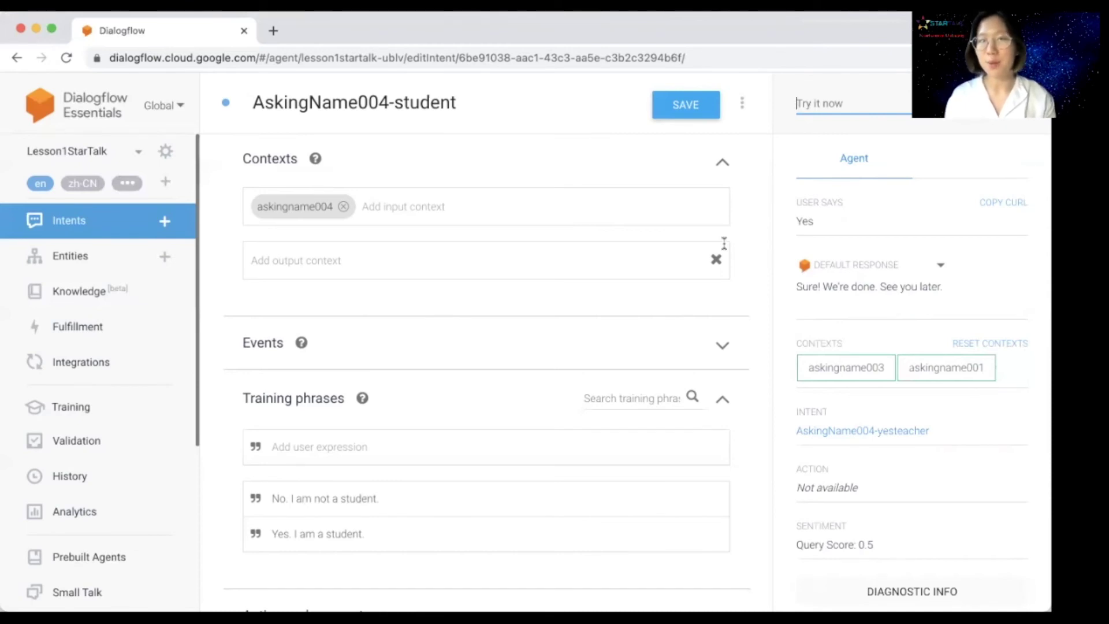
key(alt+Left)
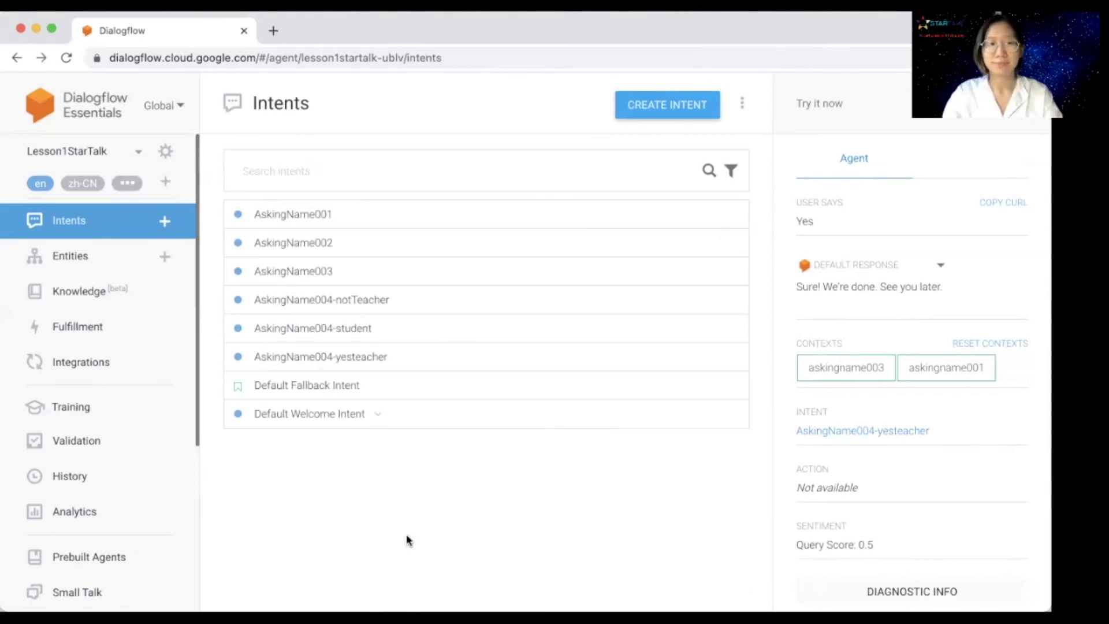